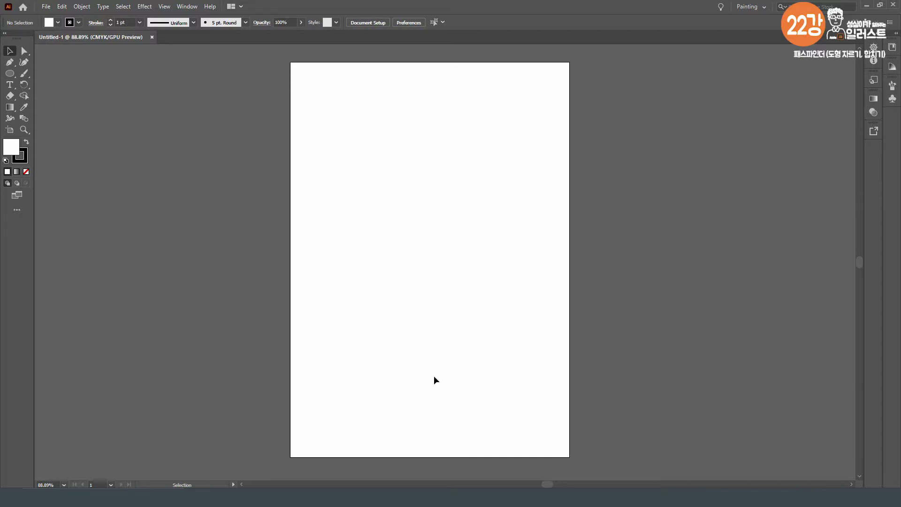
- Display the Pathfinder options and place them just beside the artboard's right edge
click(187, 6)
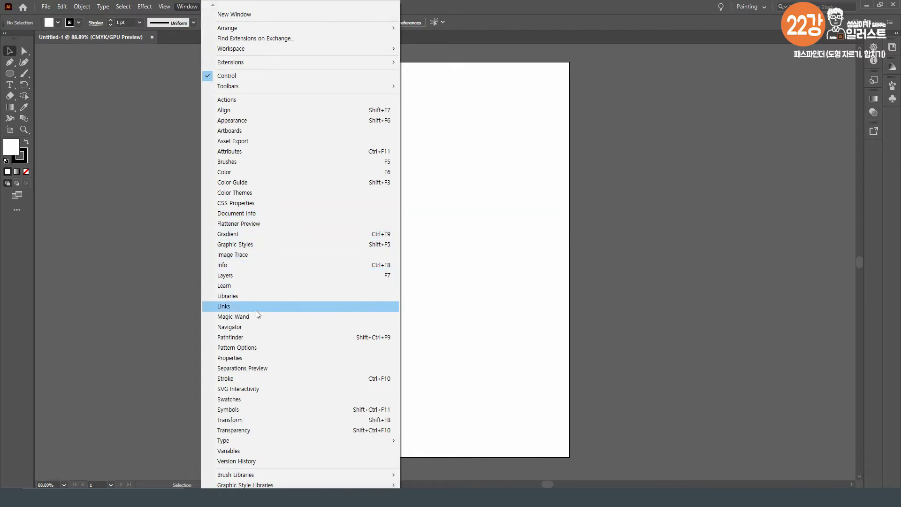
click(274, 337)
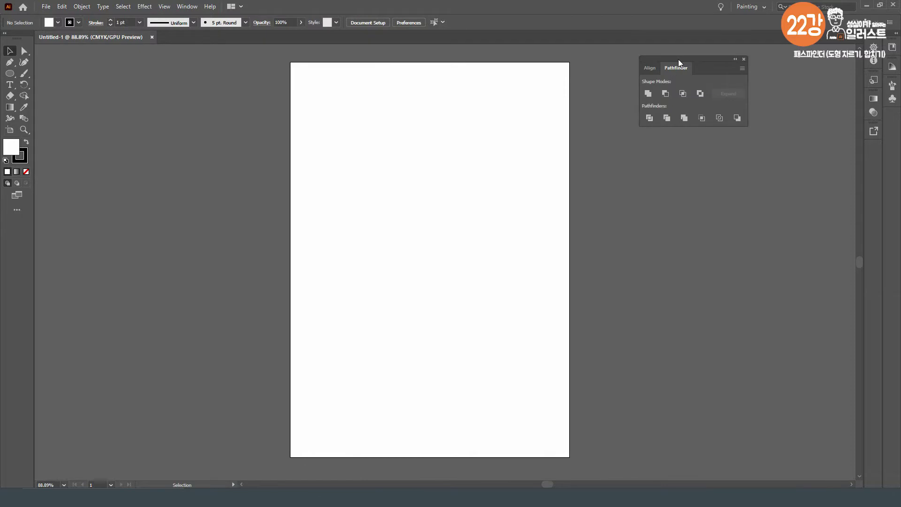
drag(678, 59, 626, 75)
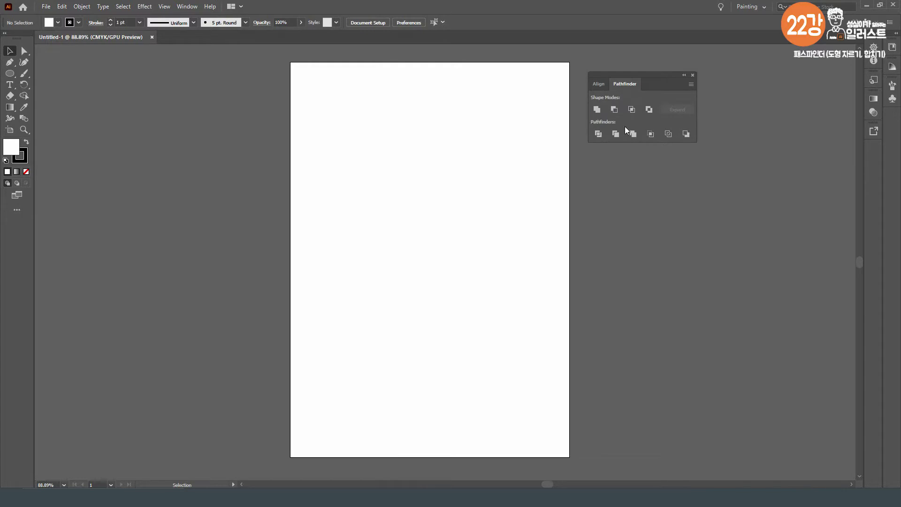
- Draw a square about 29 mm wide near the artboard's upper-left corner and fill it with light green
key(m)
mouse_move(294, 92)
mouse_down()
mouse_move(337, 142)
mouse_move(333, 131)
mouse_up()
key(v)
click(194, 7)
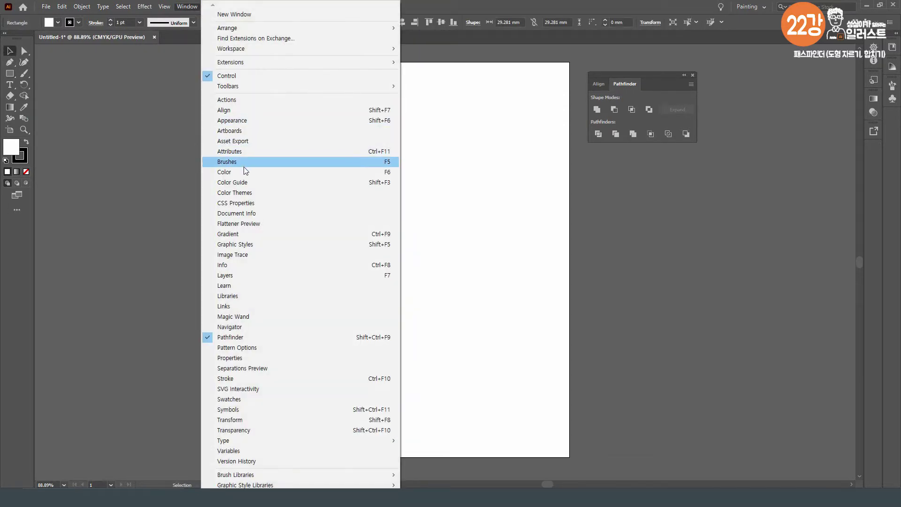
click(302, 168)
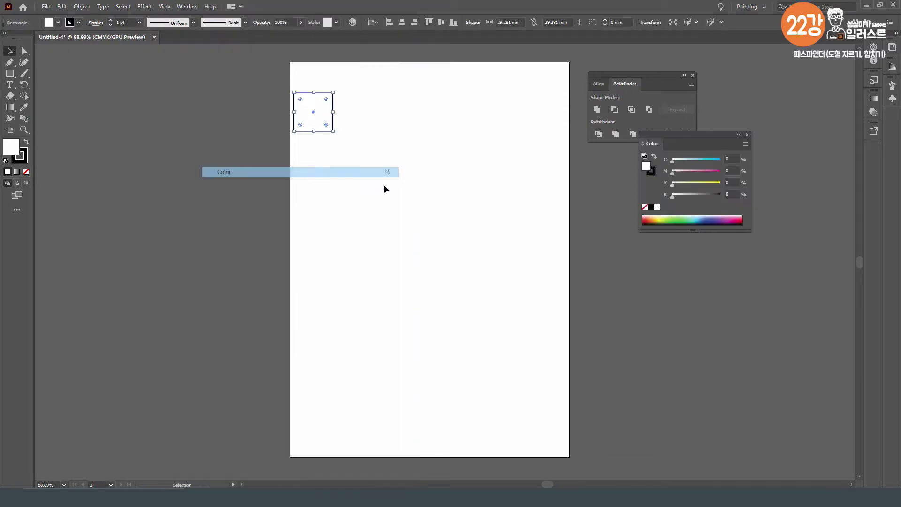
click(666, 217)
- Duplicate the green square diagonally down-right so the two overlap, and recolour the copy yellow by lowering its cyan
key(m)
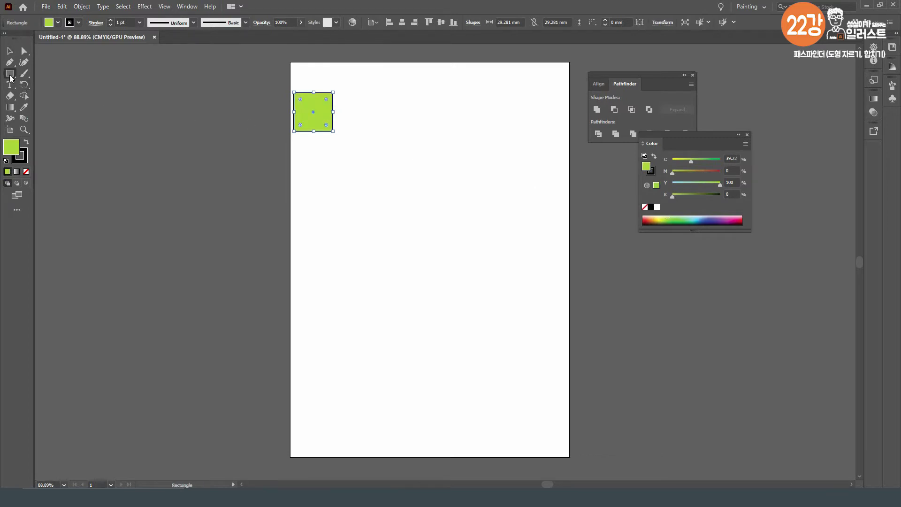
click(9, 51)
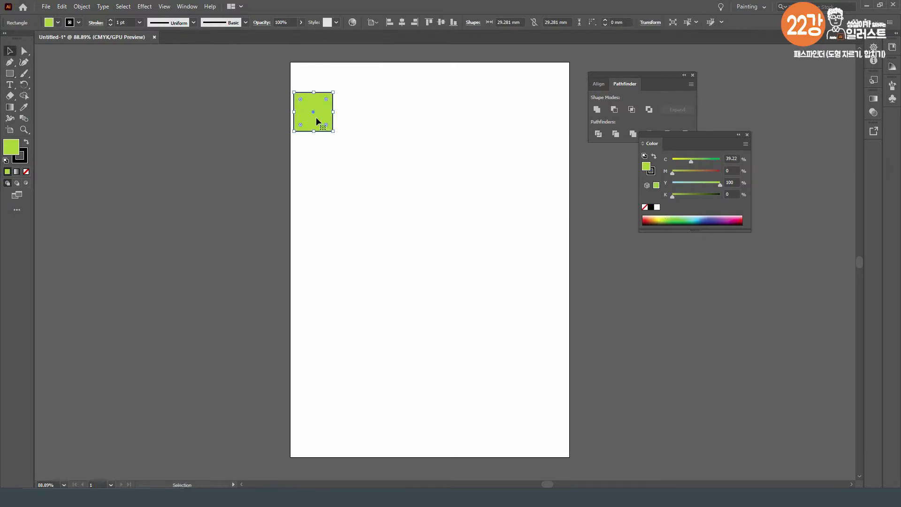
drag(316, 118, 336, 138)
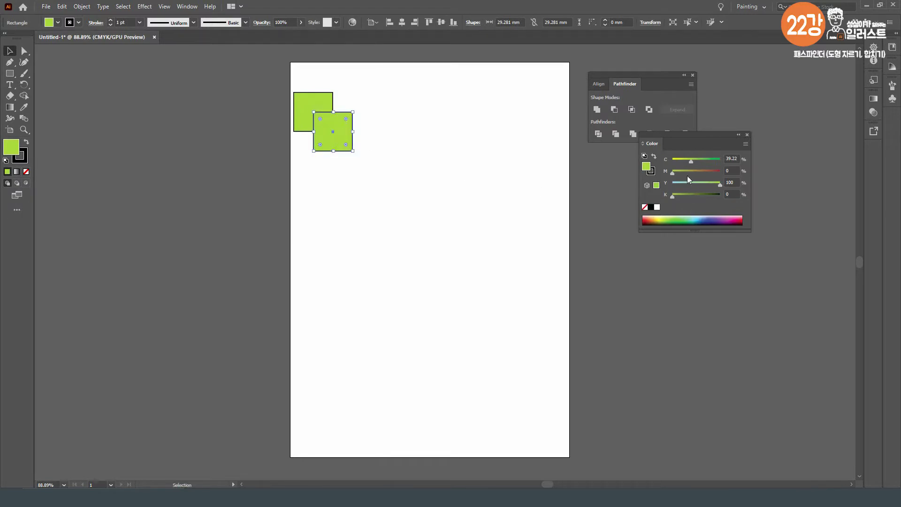
drag(687, 162, 675, 162)
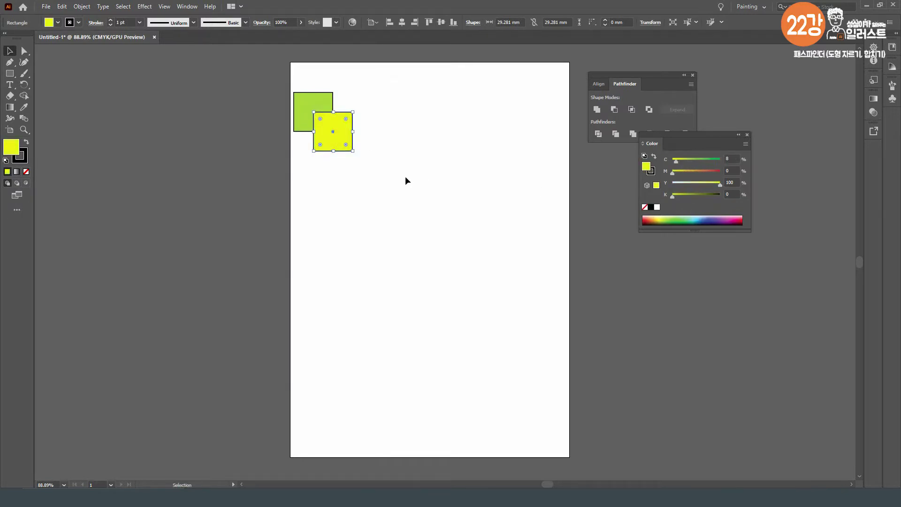
- Scale the overlapping pair down to squares of about 19 mm and make three copies of it along the same row
click(355, 174)
drag(359, 172, 303, 106)
drag(668, 136, 612, 156)
drag(333, 128, 473, 126)
drag(477, 127, 552, 128)
mouse_move(309, 80)
mouse_down()
mouse_move(577, 159)
mouse_move(555, 142)
mouse_move(472, 149)
mouse_up()
click(472, 150)
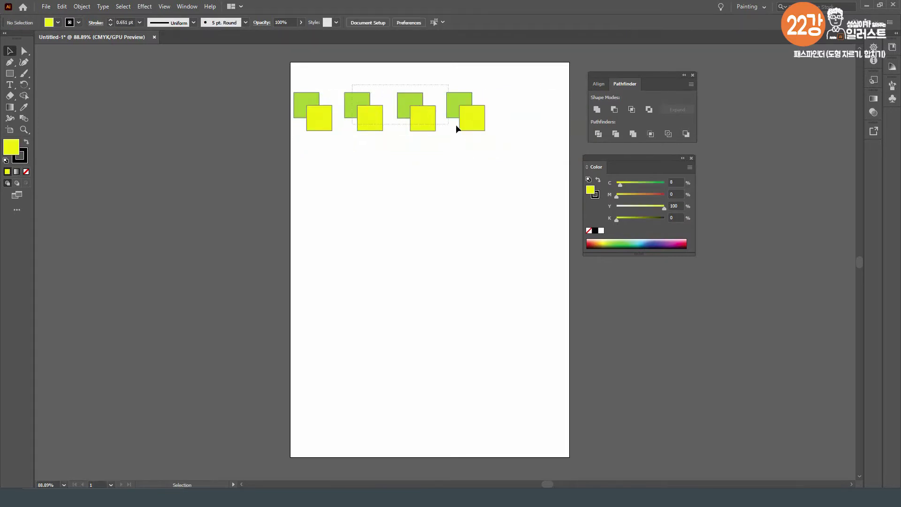
- Spread the four square pairs evenly across the artboard's width
drag(436, 120, 465, 121)
drag(405, 119, 434, 118)
drag(462, 145, 430, 97)
shift+click(502, 123)
drag(503, 123, 544, 114)
click(534, 154)
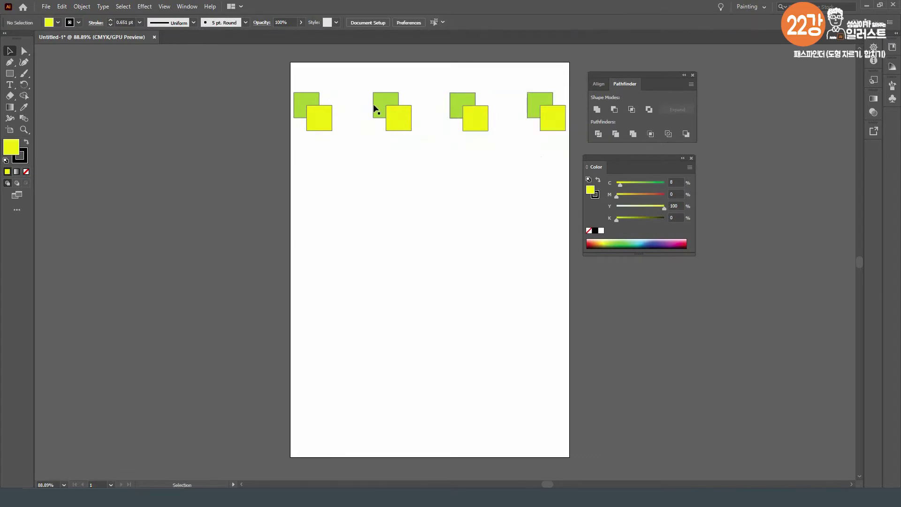
- Copy the row of four pairs below it, and copy that row's two rightmost pairs into a third row
drag(298, 79, 543, 238)
drag(446, 193, 576, 258)
drag(551, 230, 553, 329)
click(542, 278)
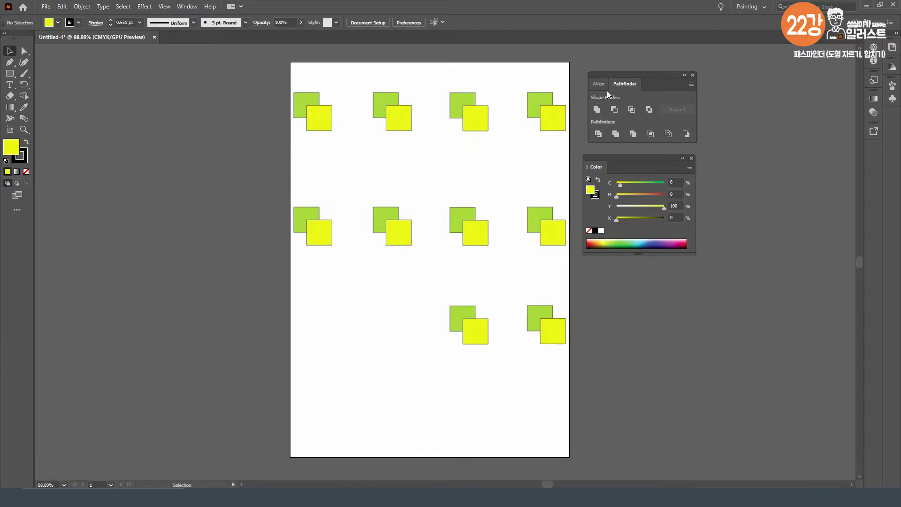
drag(291, 78, 330, 130)
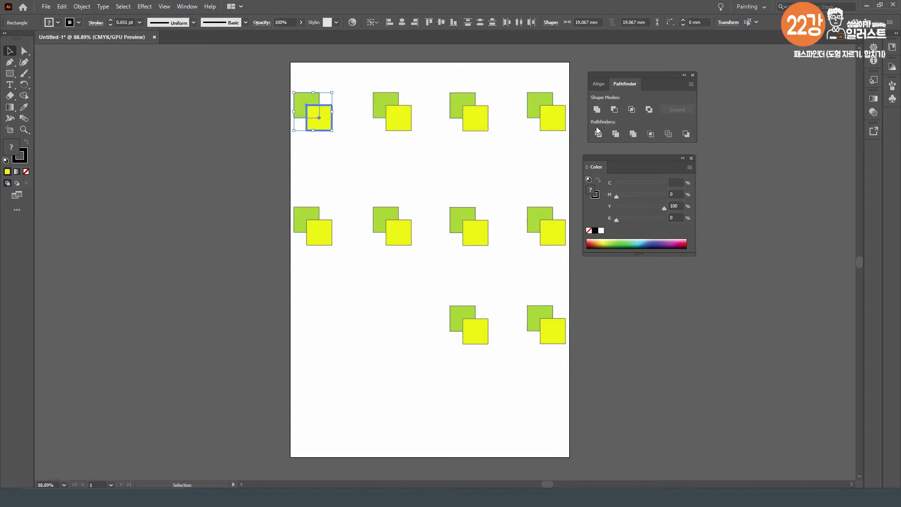
drag(310, 187, 332, 245)
click(82, 6)
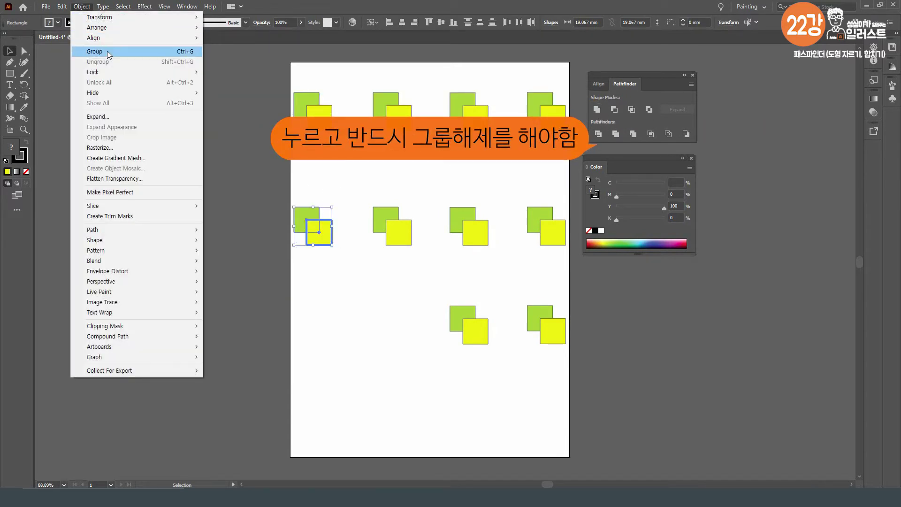
click(356, 148)
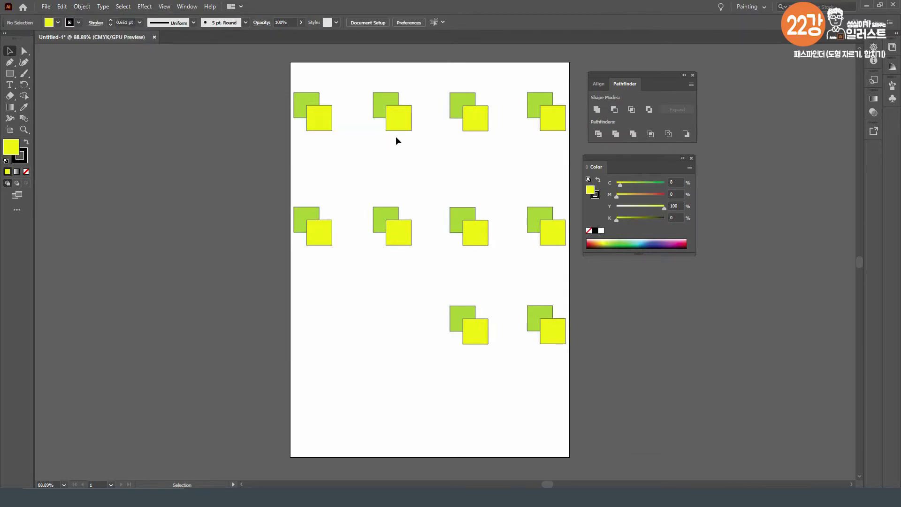
- Unite the two overlapping squares of the first pair in the top row into one shape
key(ctrl+plus)
key(ctrl+plus)
key(ctrl+plus)
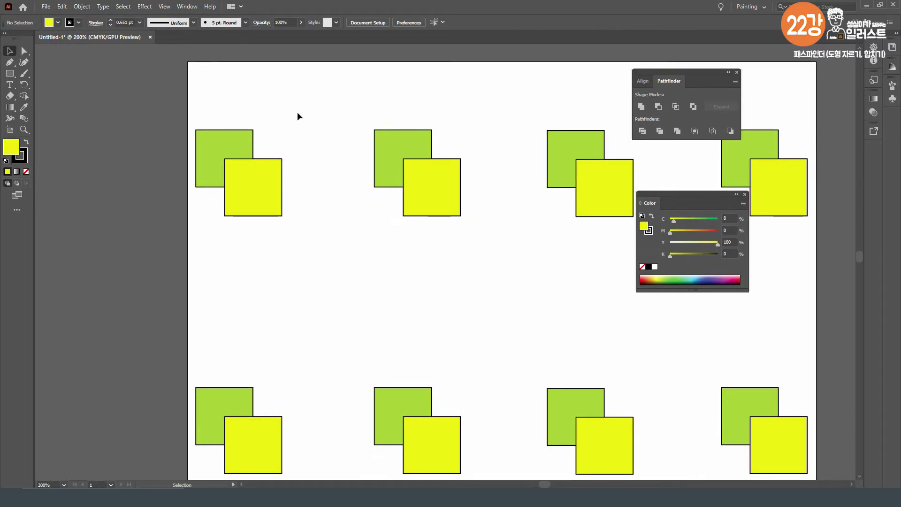
click(215, 135)
shift+click(281, 182)
click(308, 221)
drag(239, 114, 266, 193)
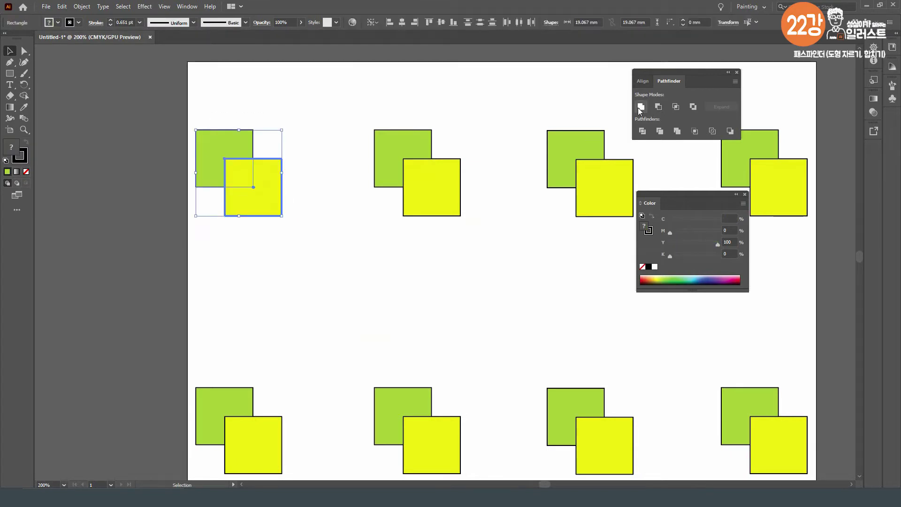
click(640, 107)
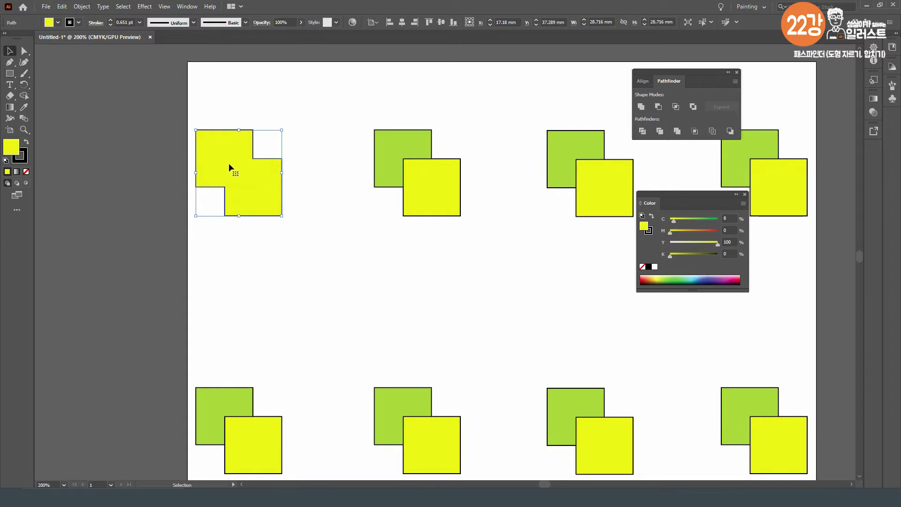
- Draw a horizontal rectangle about 38 × 7 mm below the united shape and fully round its ends
click(10, 73)
drag(224, 267, 337, 288)
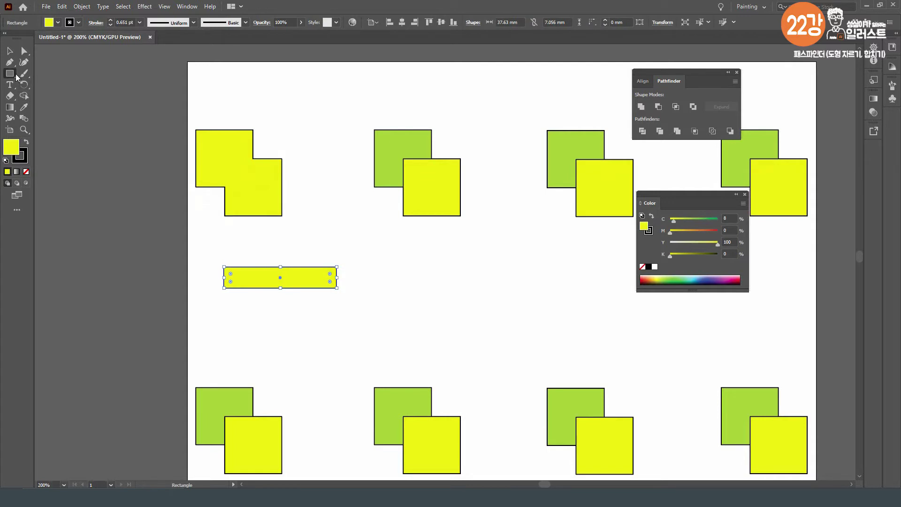
click(9, 51)
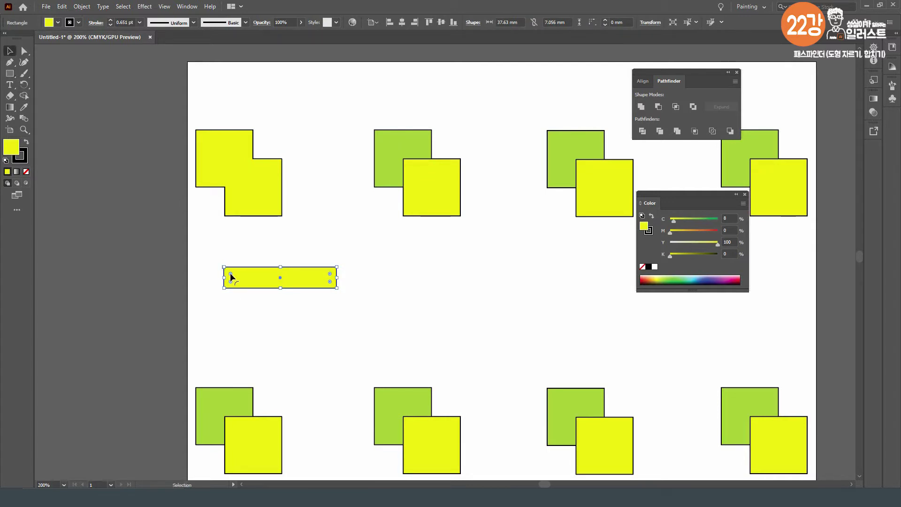
scroll(230, 274, up, 1)
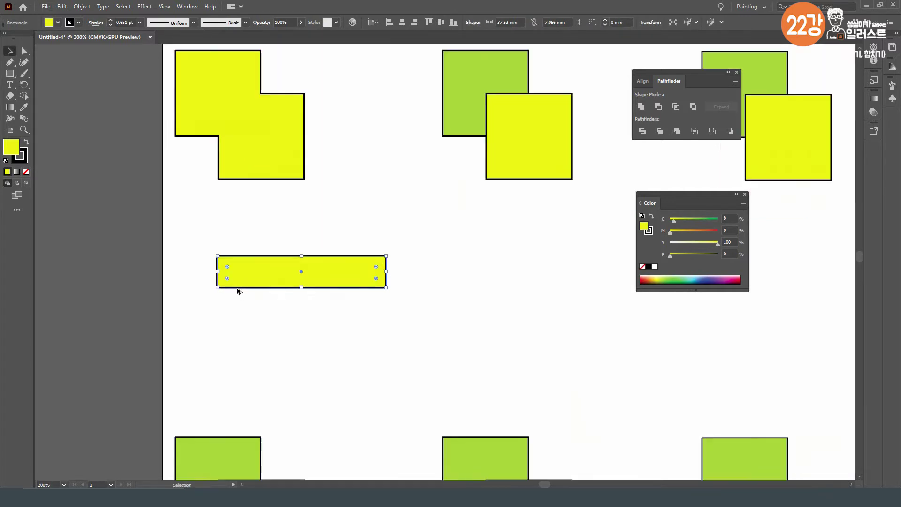
drag(224, 263, 260, 283)
- Draw a vertical rectangle about 5.5 × 26 mm across the horizontal bar, fully round its ends and shift it slightly upward
click(10, 73)
drag(287, 230, 313, 346)
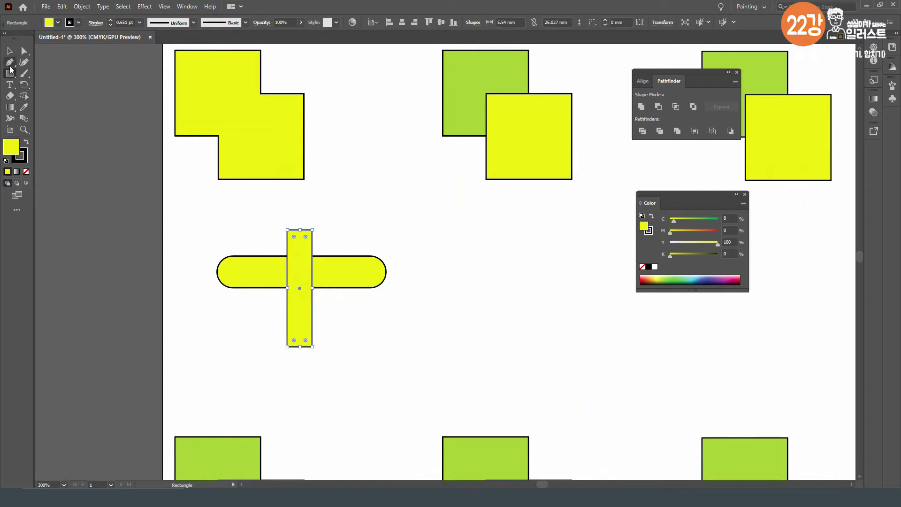
click(10, 50)
drag(294, 235, 300, 264)
click(202, 205)
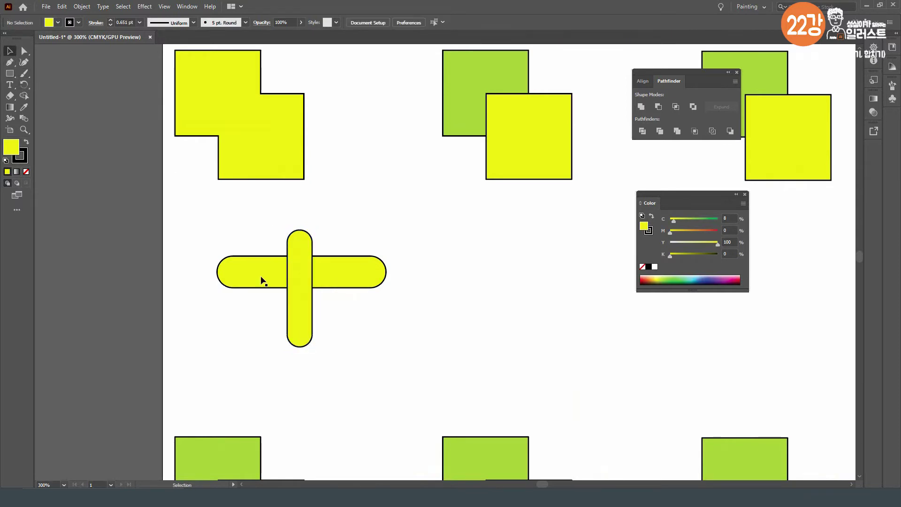
click(296, 281)
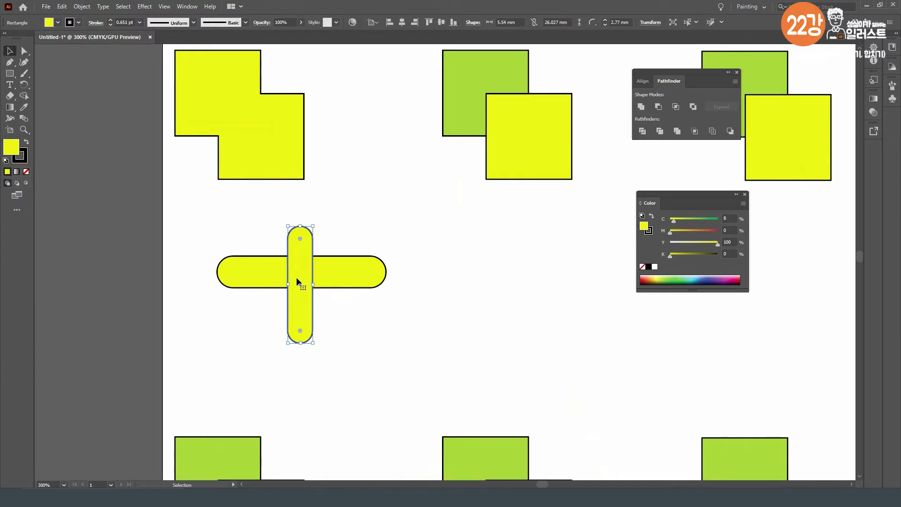
key(ctrl+shift+a)
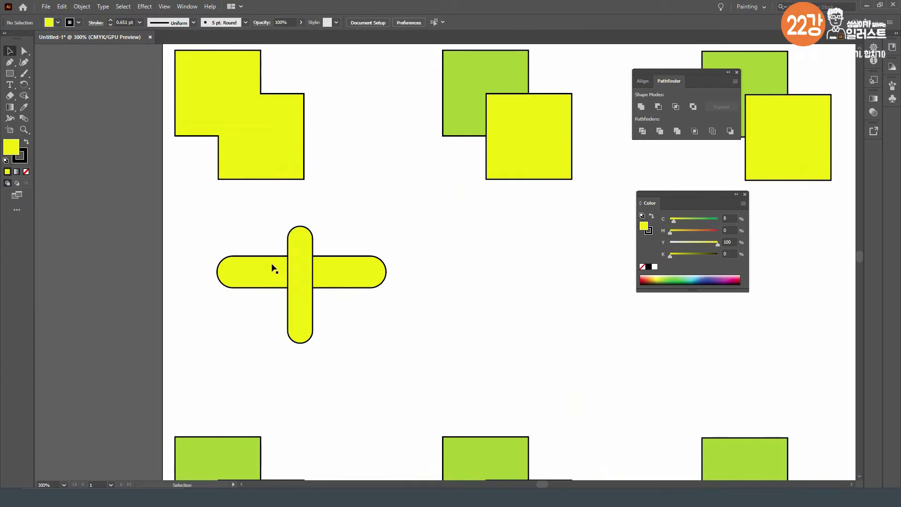
- Unite the two rounded bars into a single cross shape and move it slightly to the left
drag(274, 234, 325, 291)
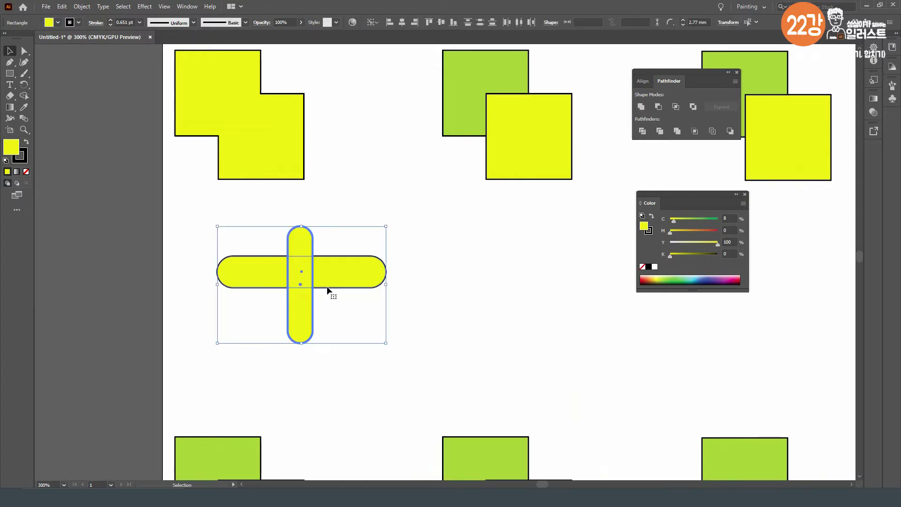
click(643, 108)
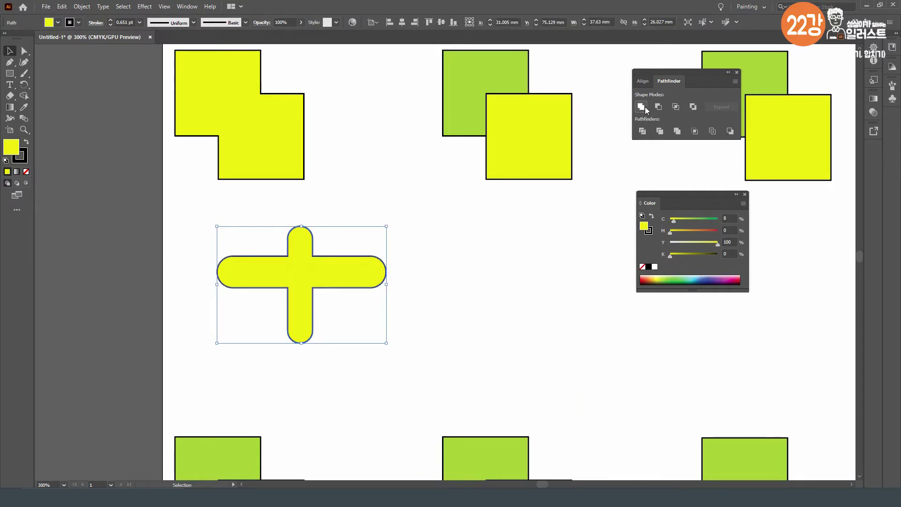
click(420, 292)
drag(339, 287, 309, 285)
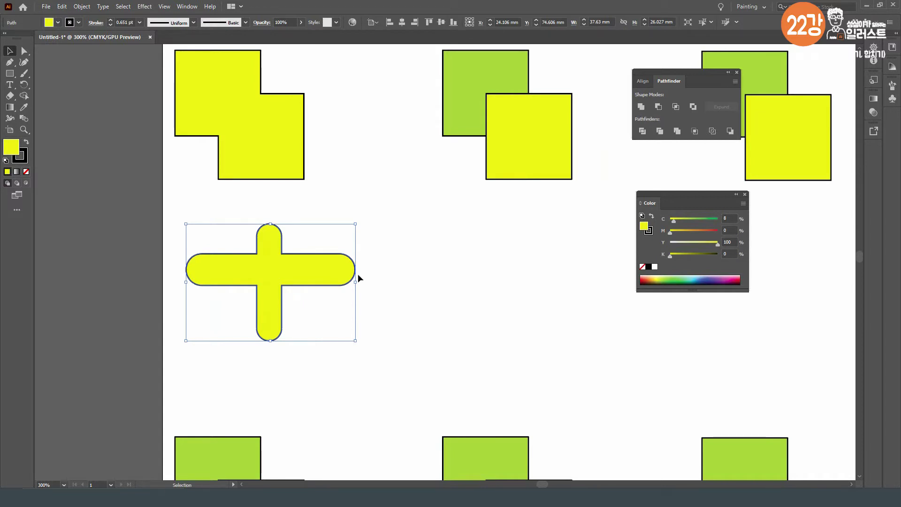
- Subtract the front yellow square from the green square in the second pair of the top row using Minus Front
drag(462, 276, 366, 302)
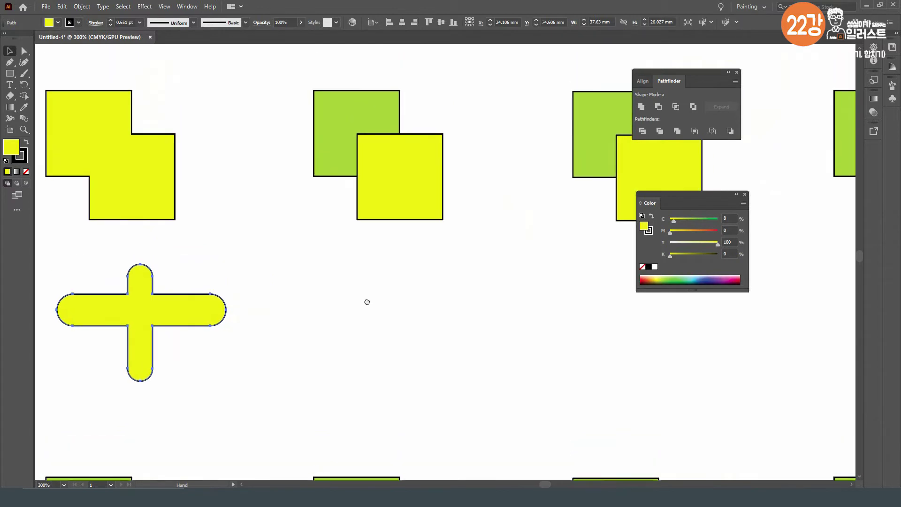
drag(296, 64, 428, 201)
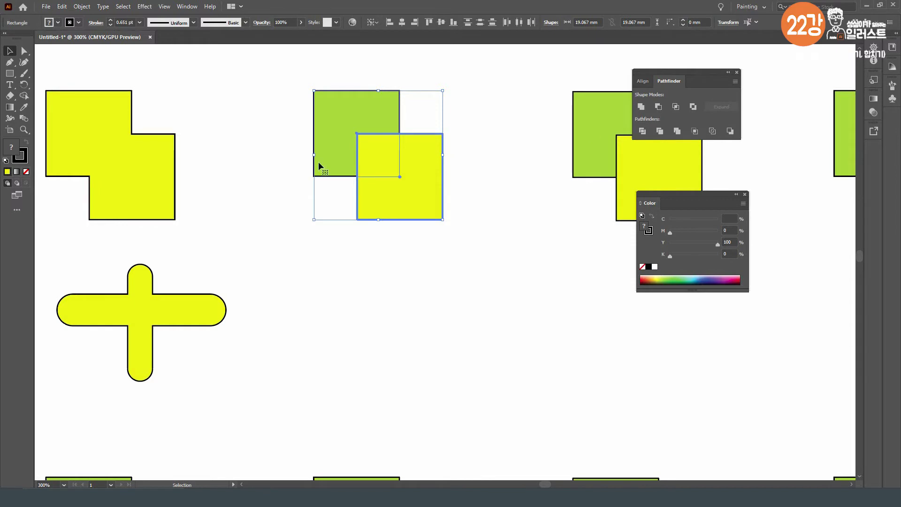
click(658, 107)
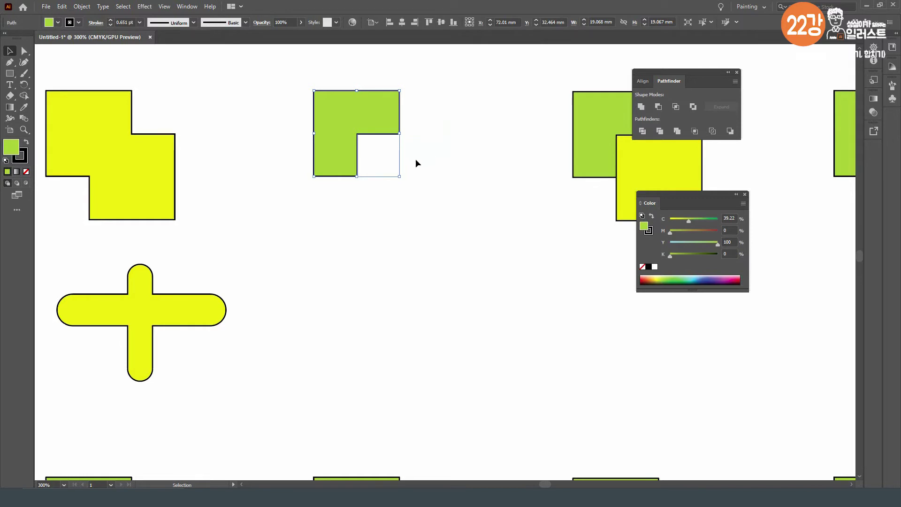
- Draw a large circle below the cut green shape and a smaller circle overlapping its upper right with the Ellipse tool
click(7, 75)
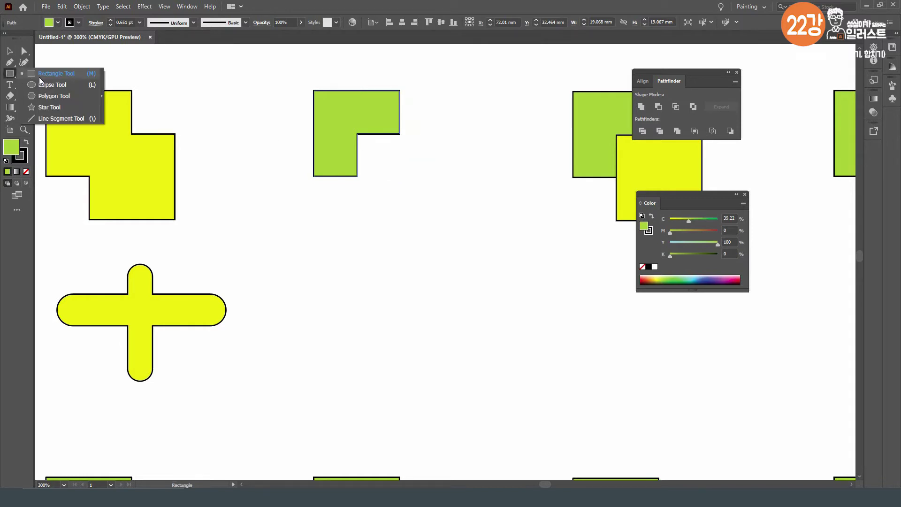
click(45, 95)
drag(327, 202, 457, 332)
drag(384, 179, 494, 289)
- Subtract the smaller front circle from the larger circle with Minus Front to form a crescent moon
click(10, 51)
drag(312, 211, 356, 244)
drag(420, 257, 406, 295)
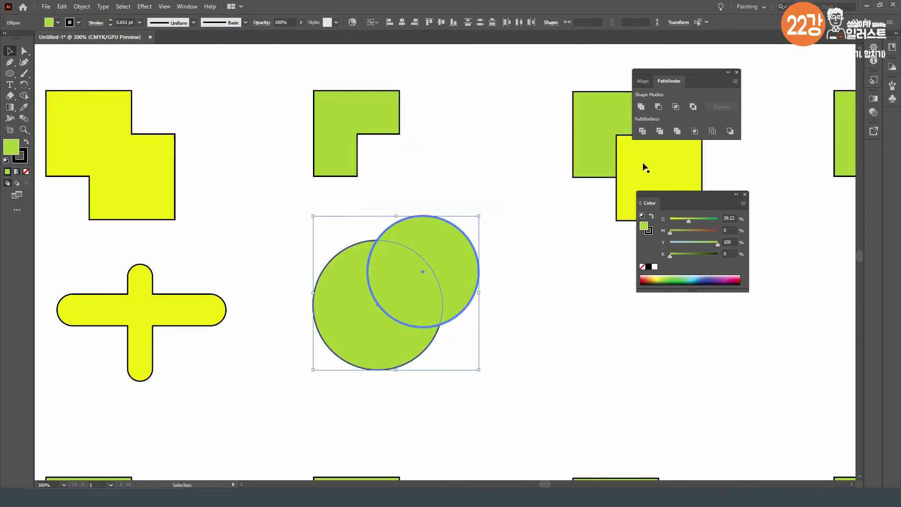
click(659, 107)
click(350, 403)
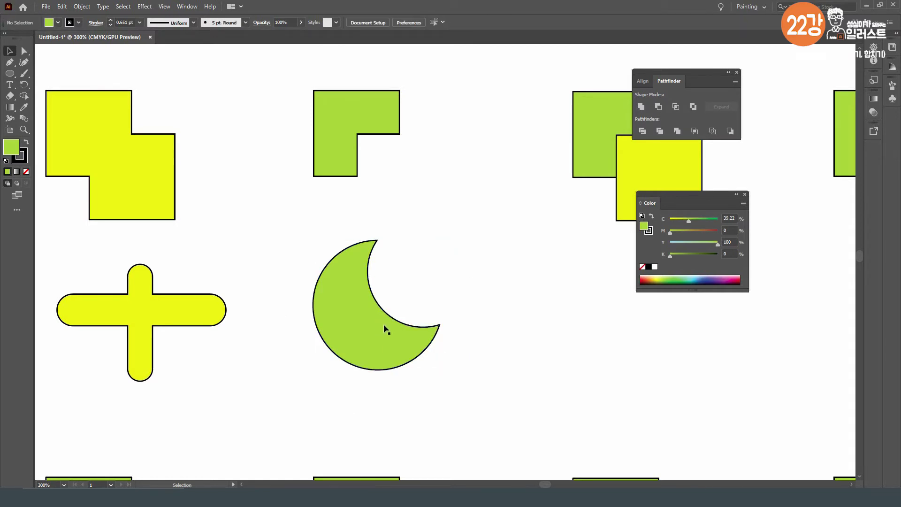
scroll(385, 327, right, 1)
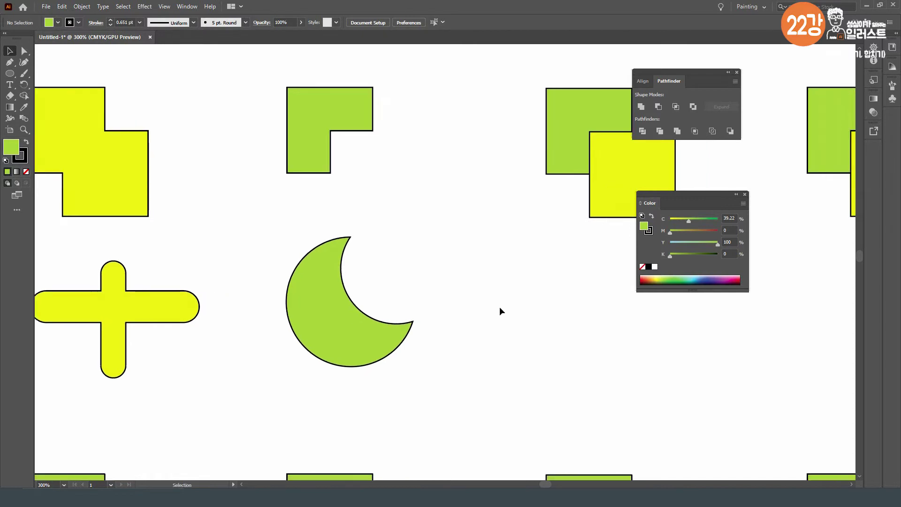
- Try Intersect on the third pair of overlapping squares in the top row, and undo it
drag(551, 282, 366, 286)
drag(362, 77, 520, 239)
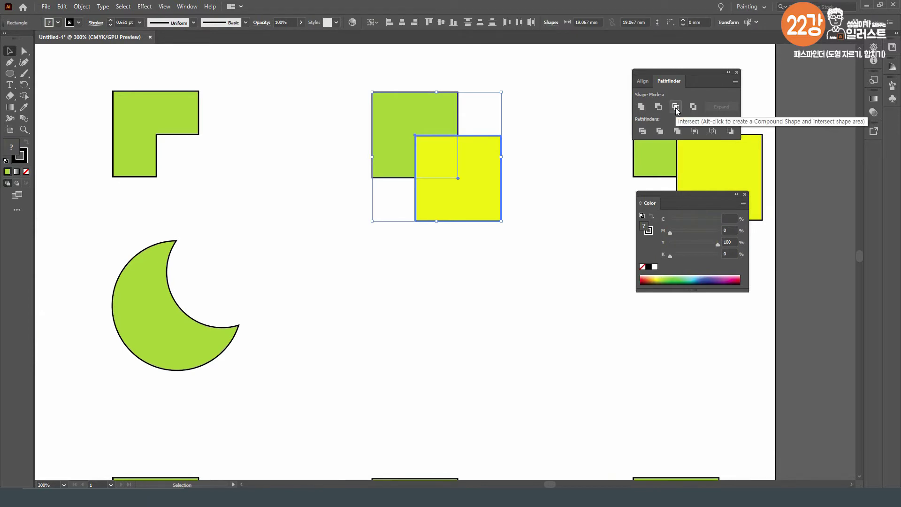
click(675, 107)
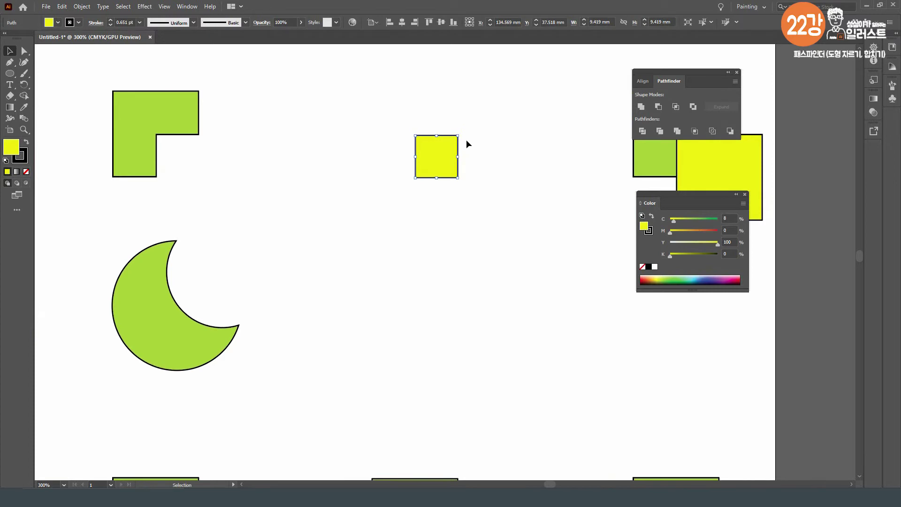
key(ctrl+z)
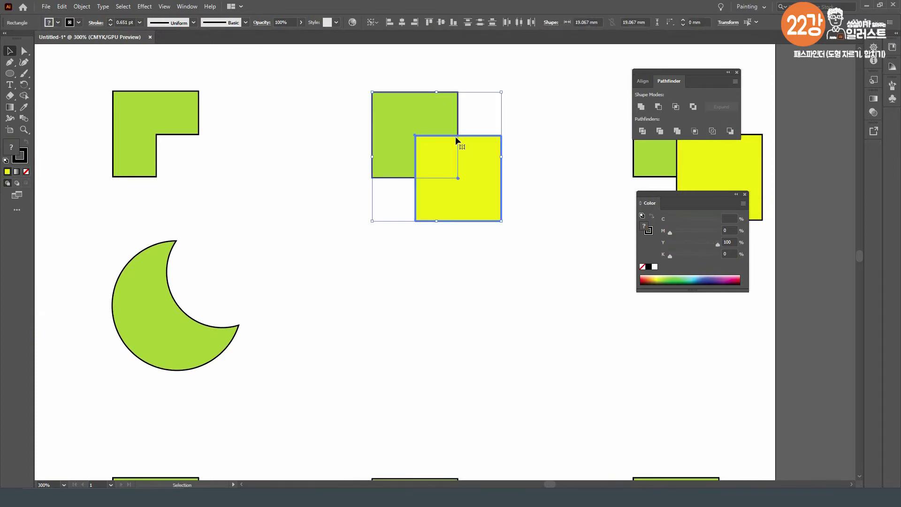
- Draw a yellow circle about 24.6 mm in diameter below the third pair of squares and duplicate it to the right, partly overlapping
drag(460, 140, 446, 115)
click(10, 74)
drag(378, 233, 488, 345)
click(10, 51)
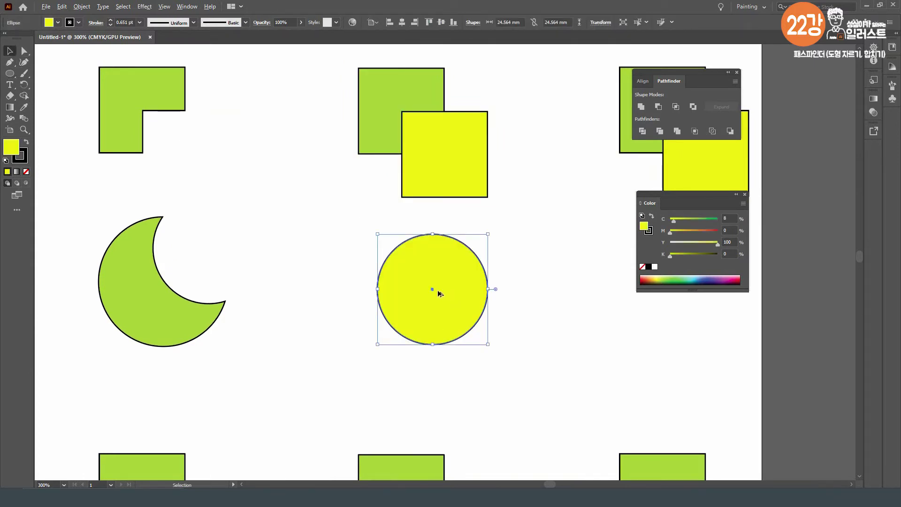
drag(422, 291, 501, 290)
- Intersect the two overlapping circles into a leaf shape and move it up and to the left, below the third pair of squares
drag(442, 217, 505, 297)
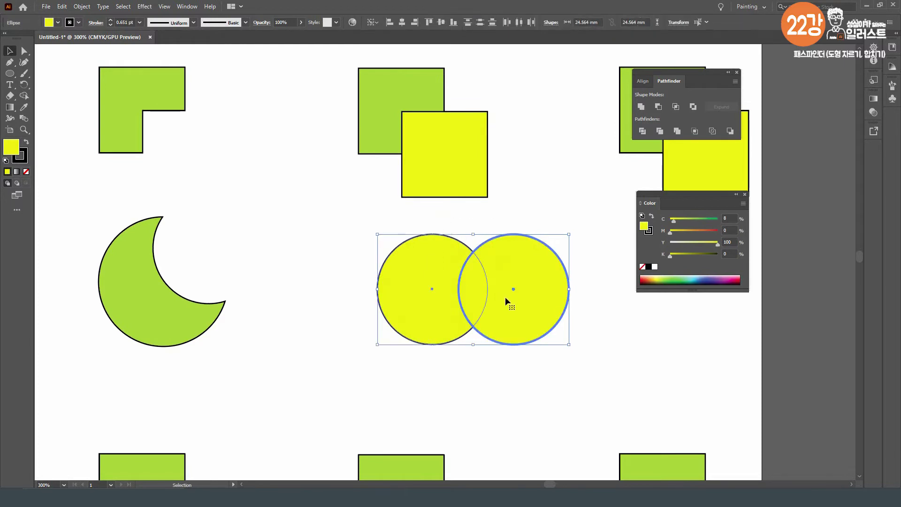
click(675, 108)
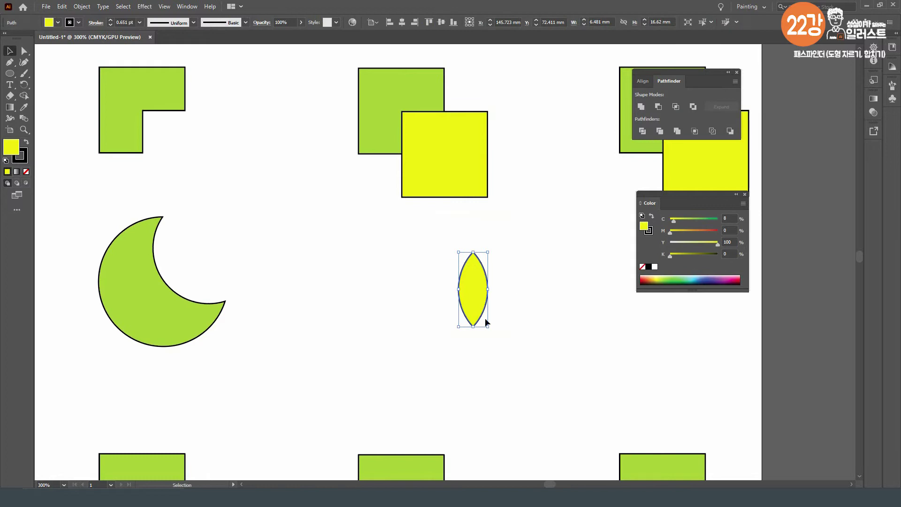
drag(472, 290, 407, 226)
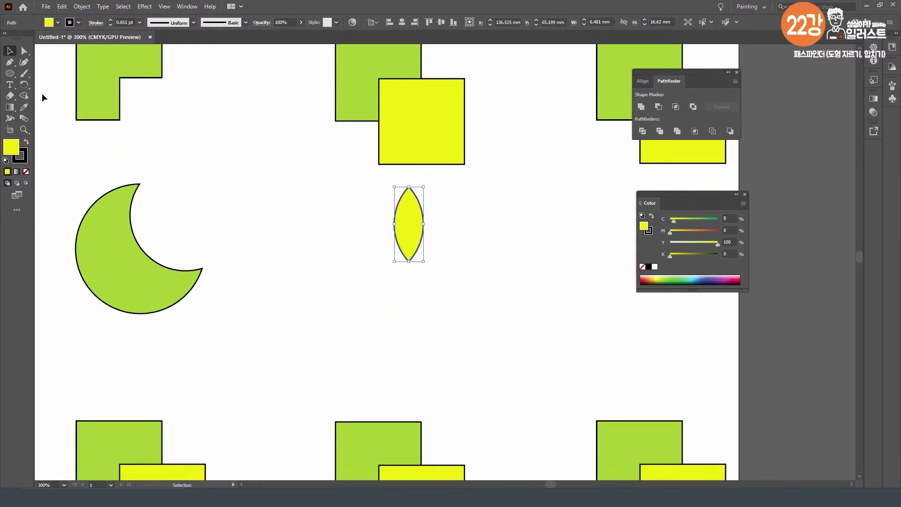
- Make a copy of the leaf rotated 30° about its bottom tip with the Rotate tool
click(26, 85)
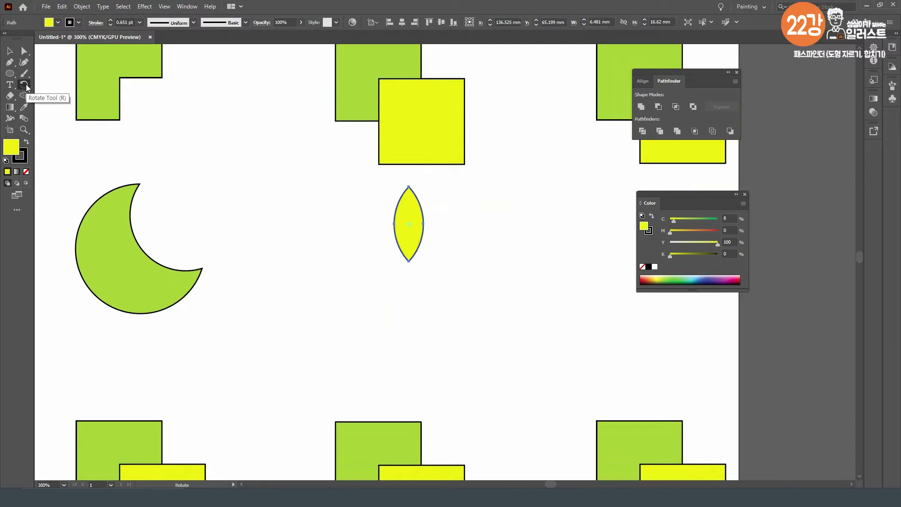
double_click(26, 85)
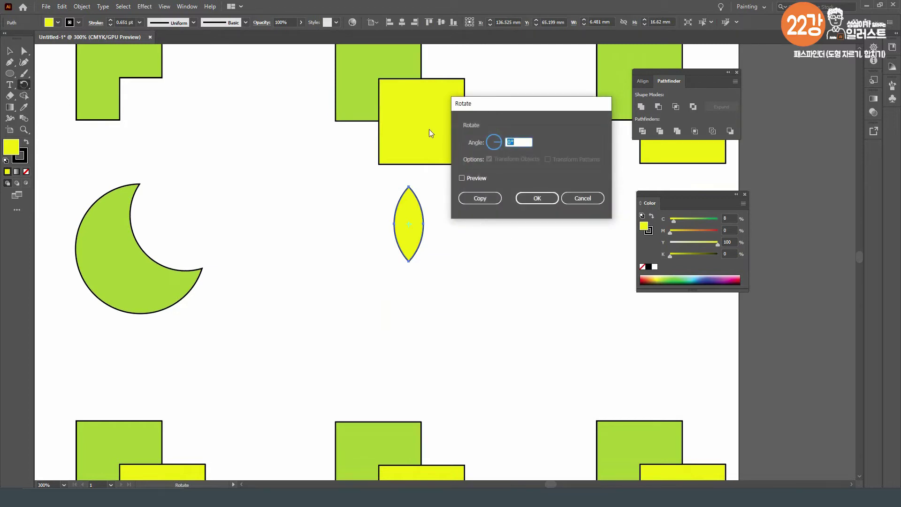
click(575, 201)
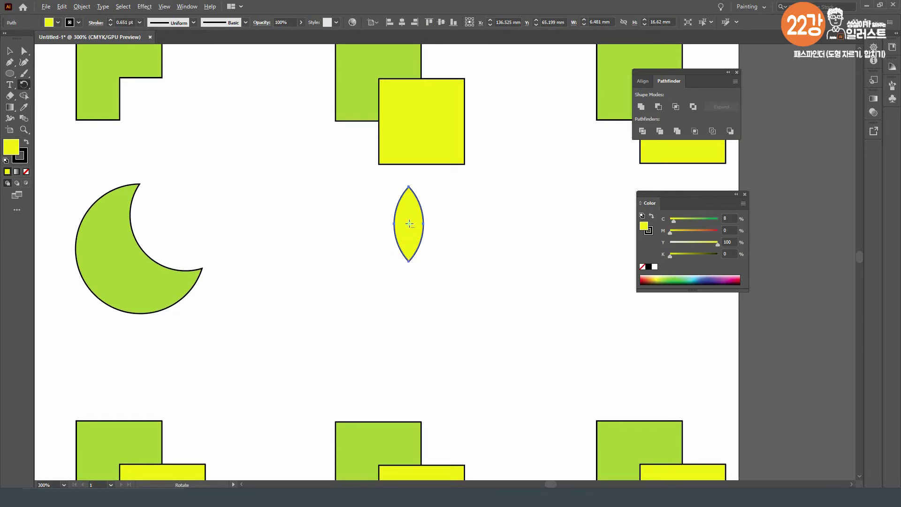
alt+click(409, 261)
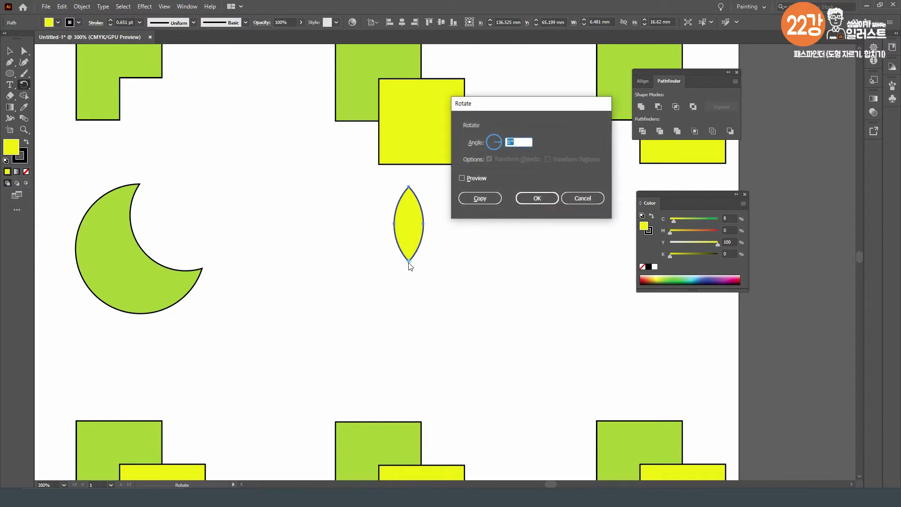
text(30)
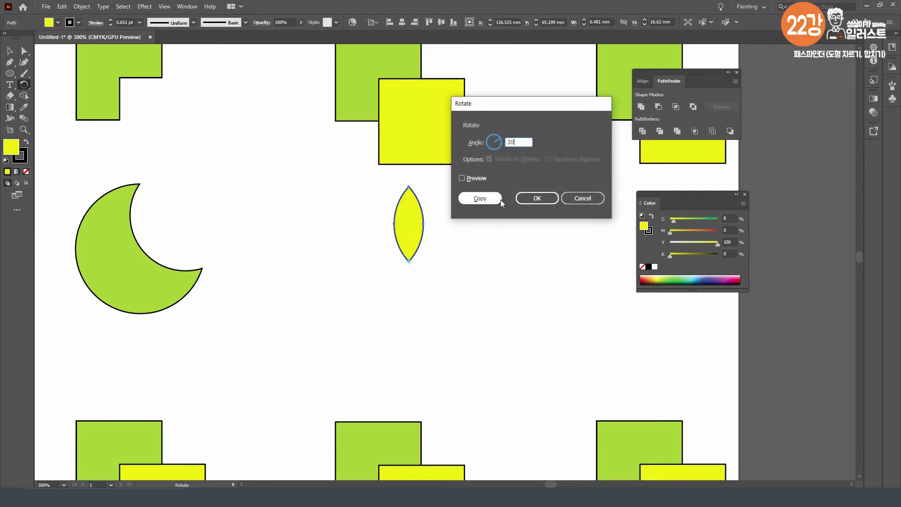
click(479, 199)
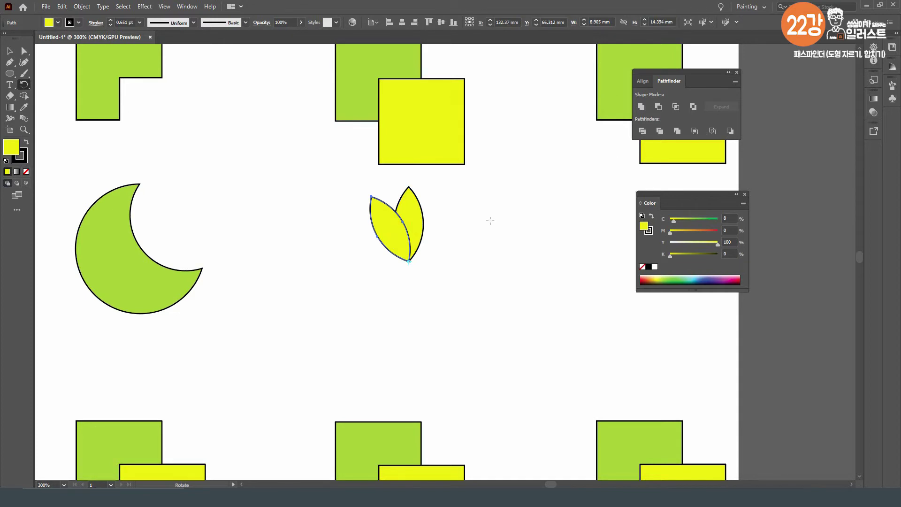
- Repeat the rotated copy ten times to complete a twelve-petal flower, and deselect it
key(ctrl+d)
key(ctrl+d)
key(ctrl+d)
key(ctrl+d)
key(ctrl+d)
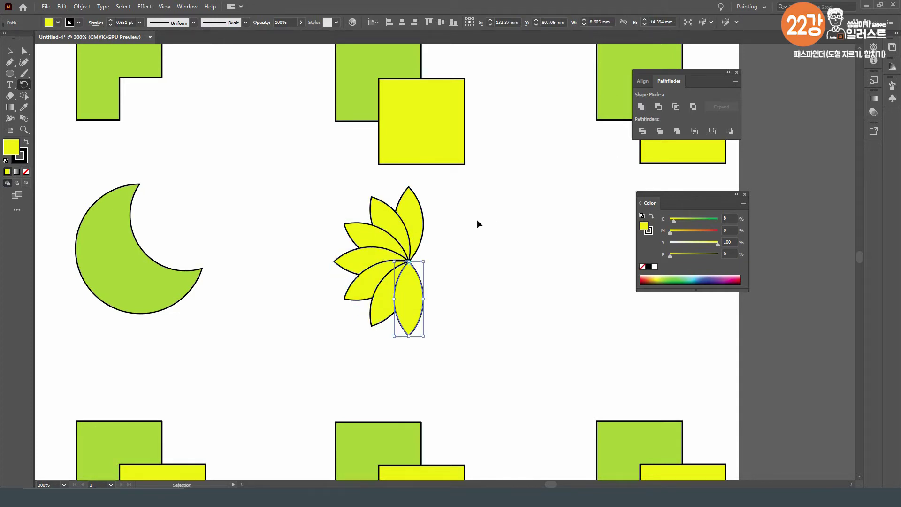
key(ctrl+d)
key(ctrl+d)
key(ctrl+d)
key(ctrl+d)
key(ctrl+d)
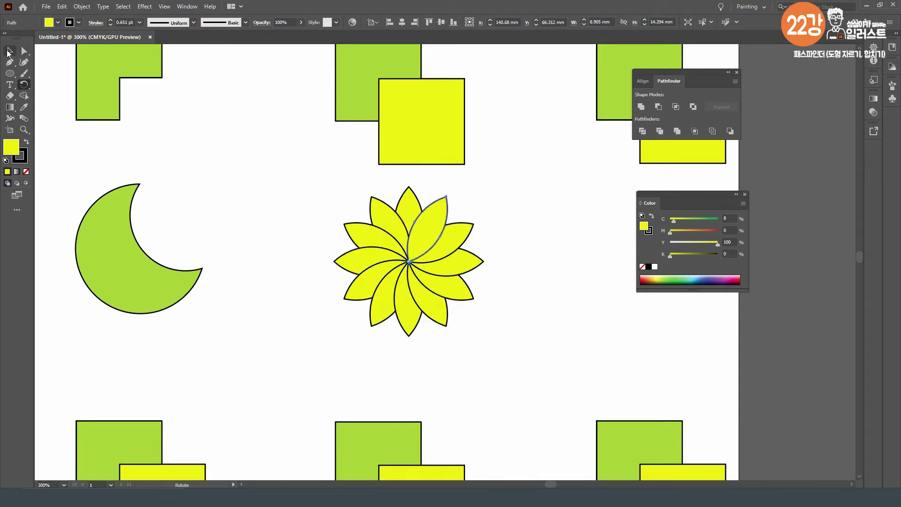
click(8, 50)
click(242, 147)
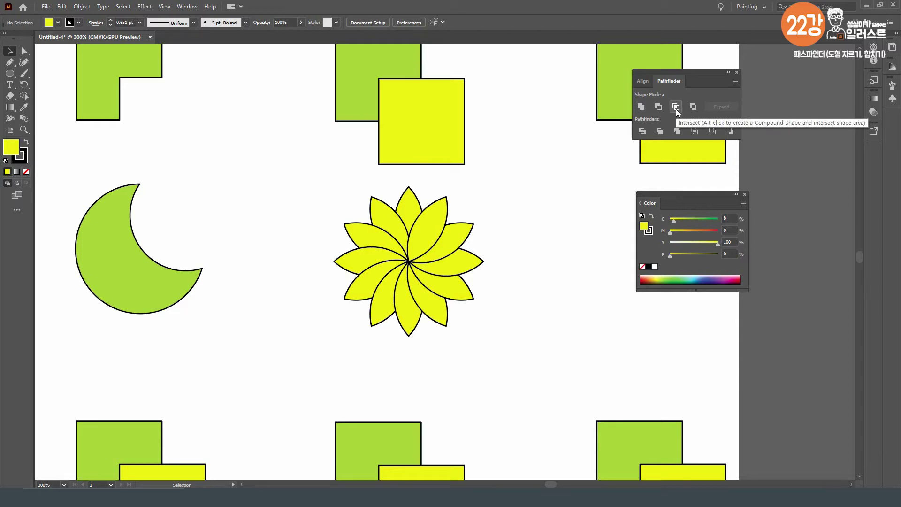
- Apply Exclude to the fourth pair of overlapping squares in the top row to cut out their shared area
key(space)
drag(498, 221, 309, 231)
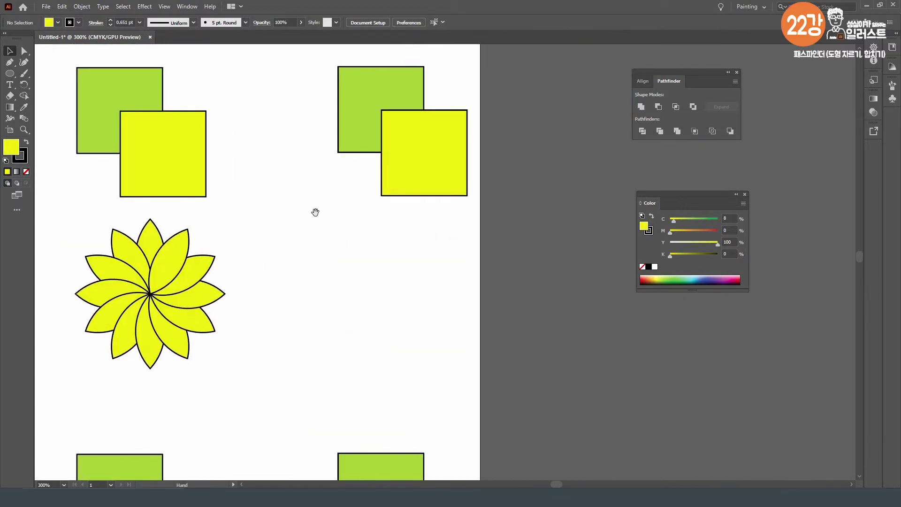
drag(316, 91, 435, 170)
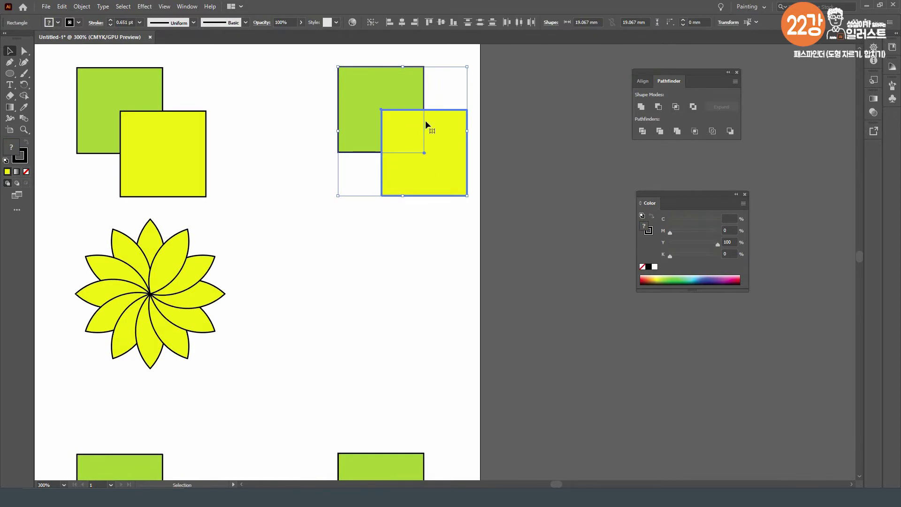
click(694, 109)
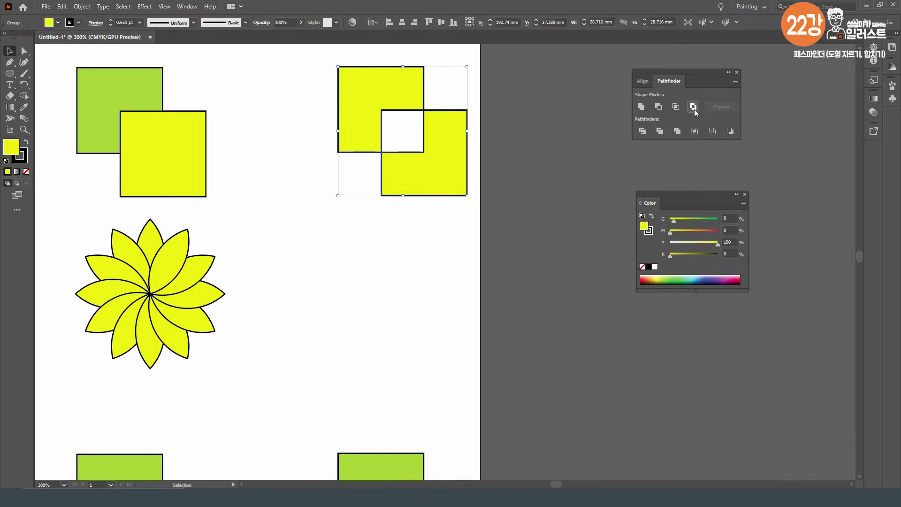
click(497, 155)
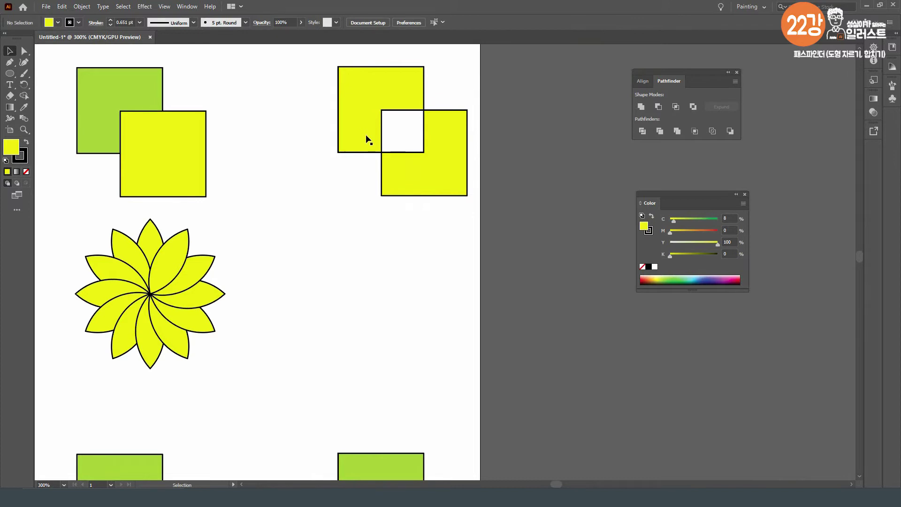
- Draw a horizontal yellow ellipse about 27.8 by 13.7 mm below the fourth pair of squares
key(l)
drag(296, 255, 421, 316)
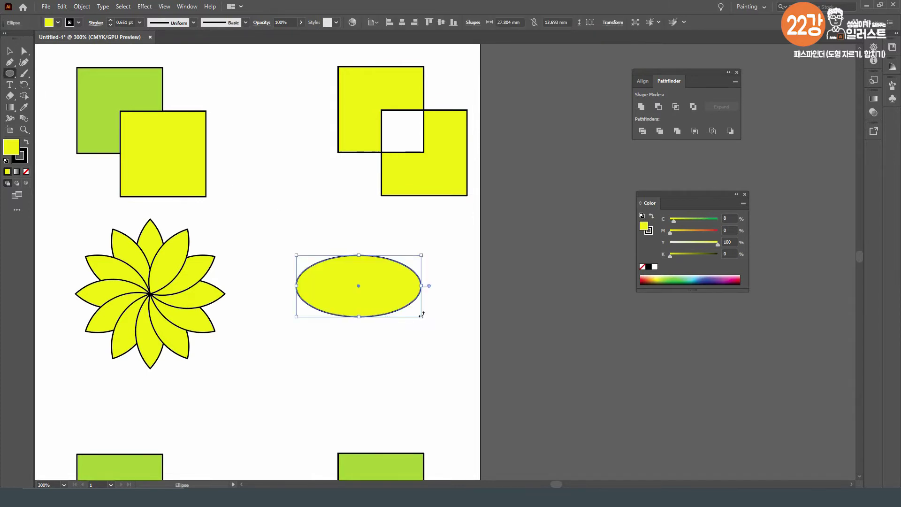
- Add the text KOREA, enlarge it to about 20.5 pt and place it across the right end of the ellipse
key(t)
click(359, 347)
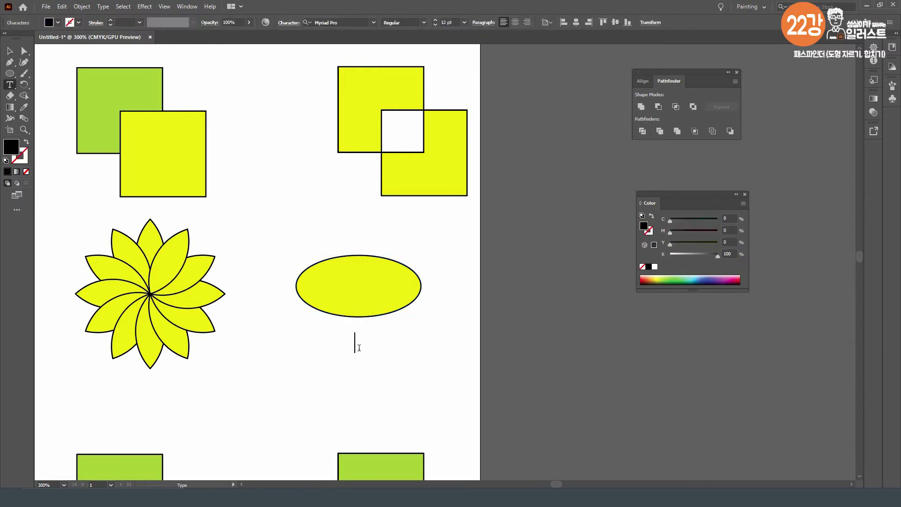
text(KOREA)
key(Escape)
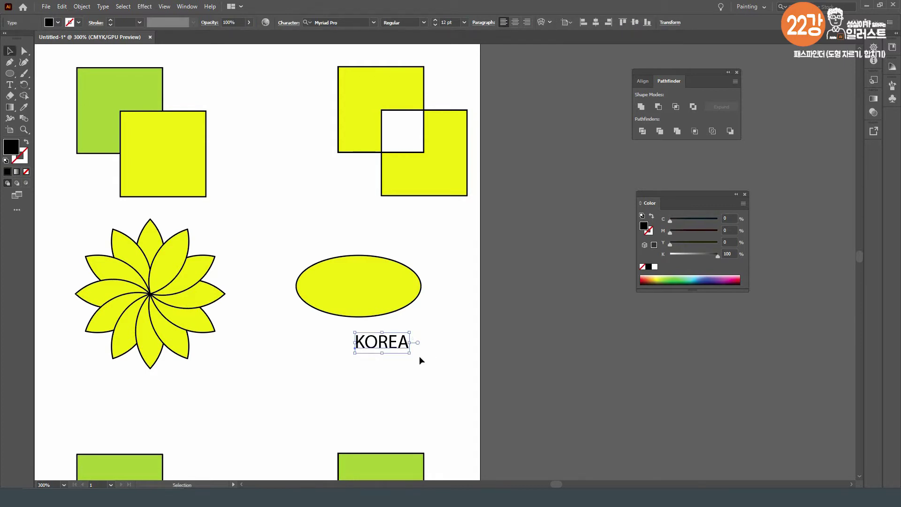
drag(409, 354, 432, 292)
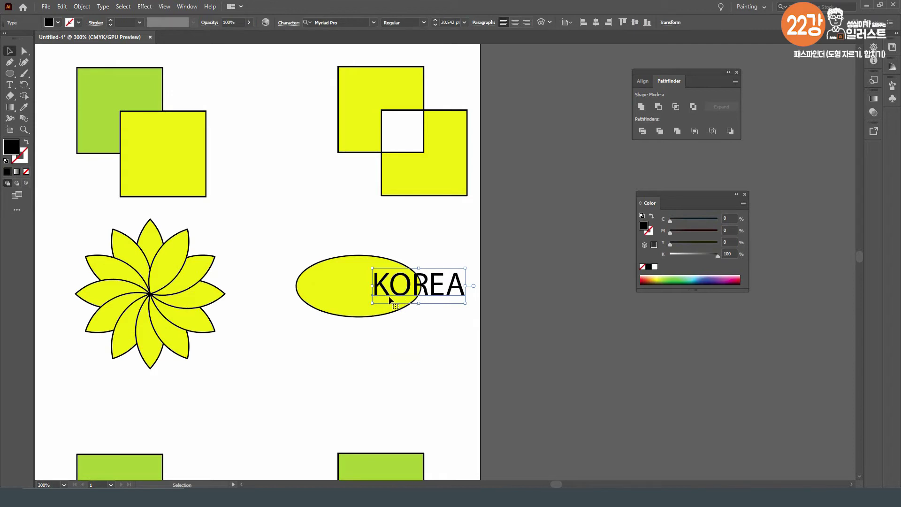
drag(336, 243, 452, 308)
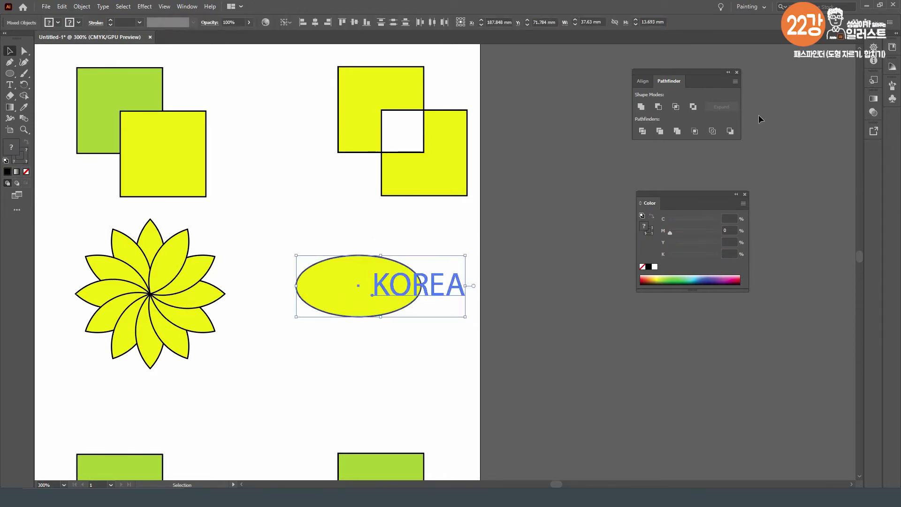
click(552, 285)
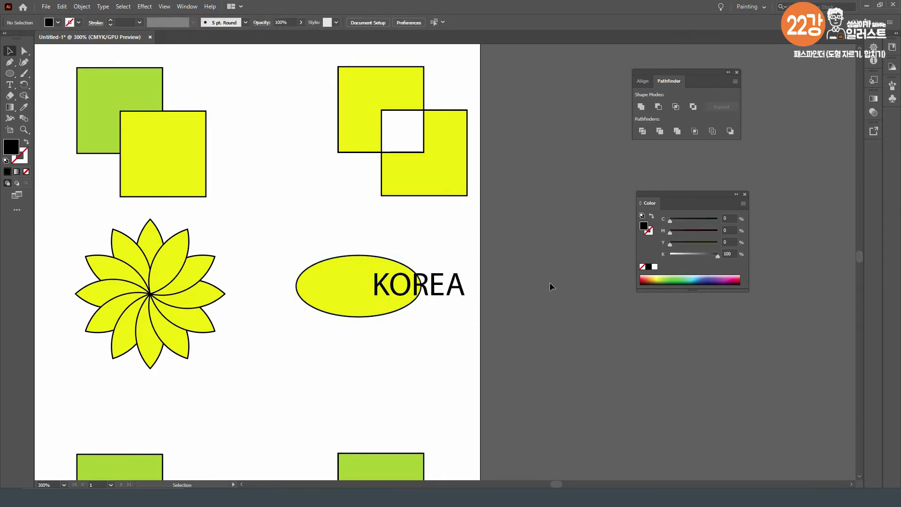
drag(545, 287, 413, 303)
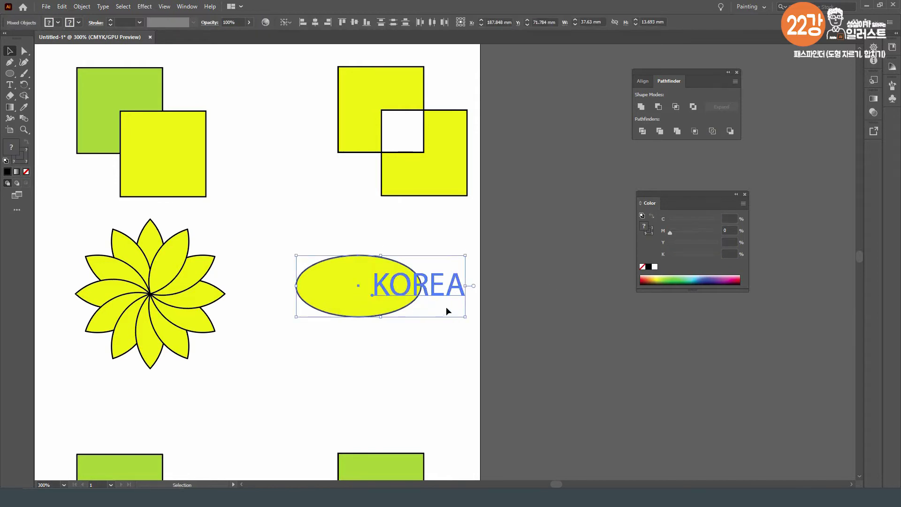
click(452, 320)
- Convert the KOREA text to outlines
click(441, 294)
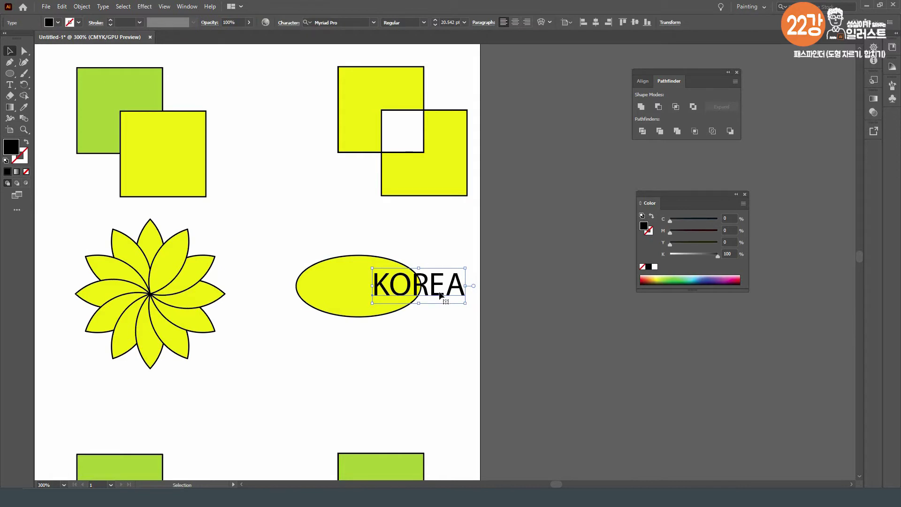
click(102, 6)
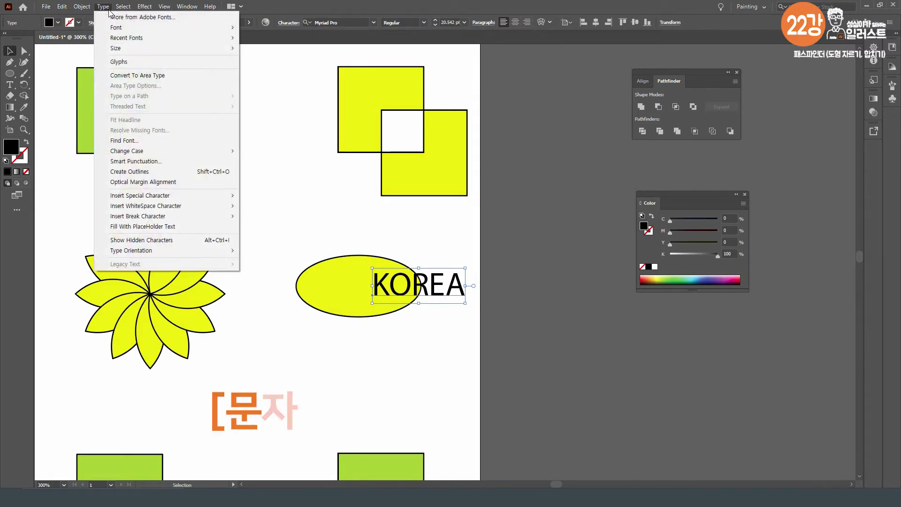
click(175, 176)
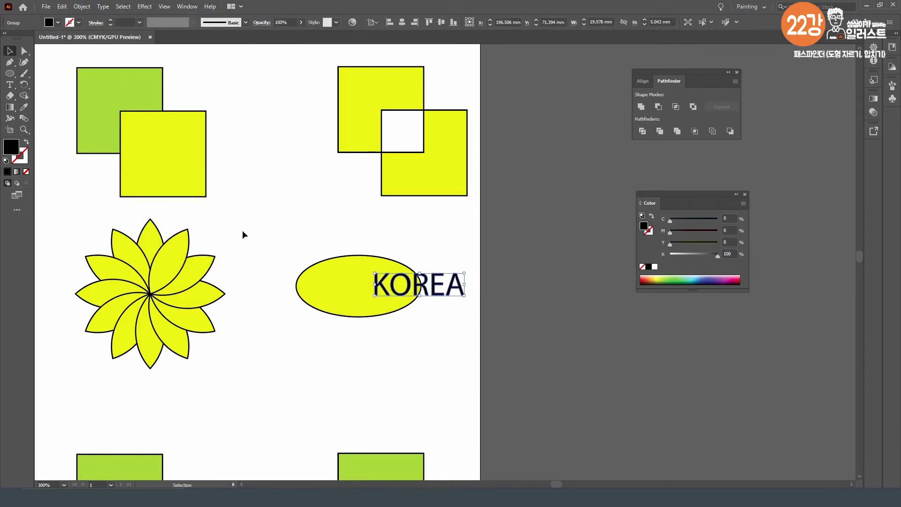
- Apply Exclude to the ellipse and the outlined KOREA lettering to knock out their overlap, and deselect the result
drag(303, 234, 444, 302)
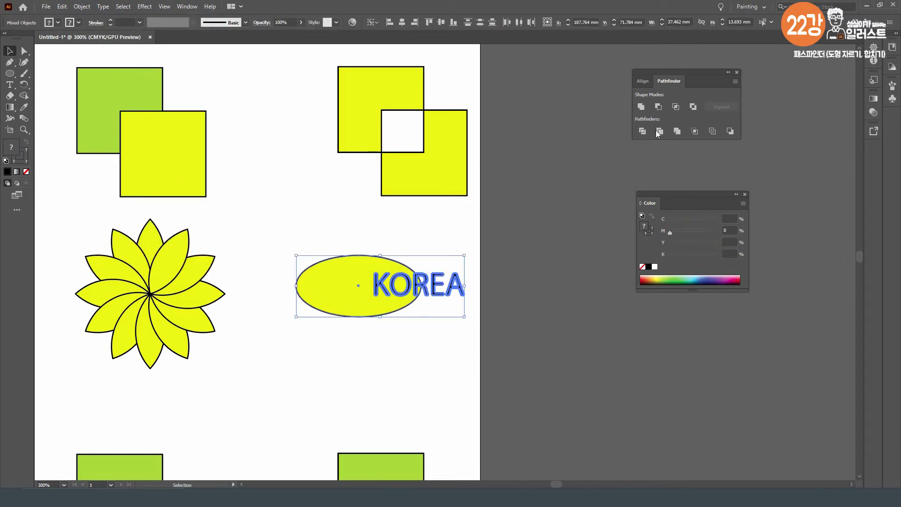
click(691, 107)
click(392, 336)
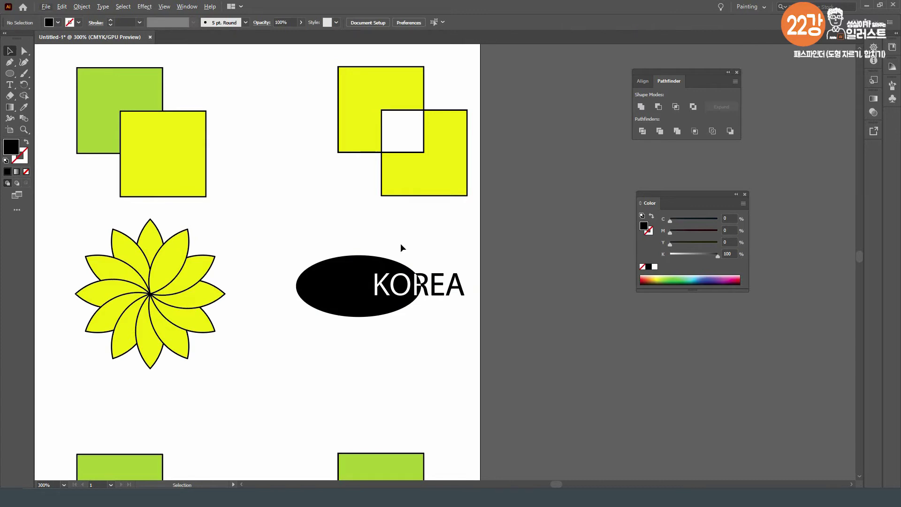
- Apply Divide to the first pair of overlapping squares in the row below the finished shapes and ungroup the resulting pieces
scroll(404, 311, down, 2)
drag(340, 315, 499, 232)
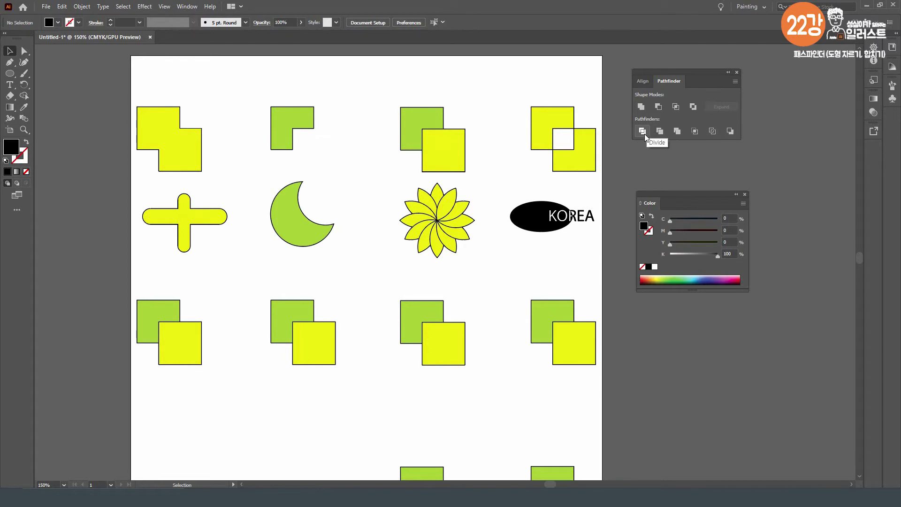
scroll(307, 254, down, 5)
scroll(238, 254, left, 2)
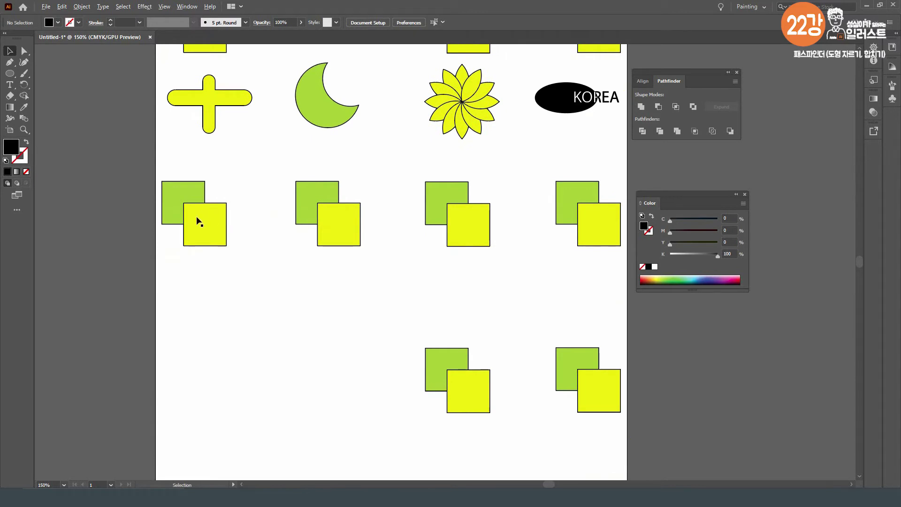
scroll(197, 218, up, 1)
scroll(197, 221, up, 1)
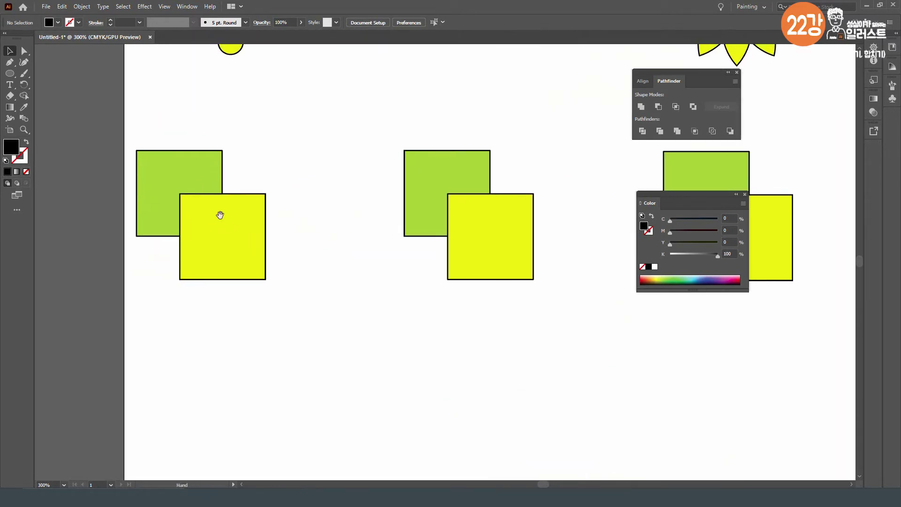
drag(196, 128, 302, 245)
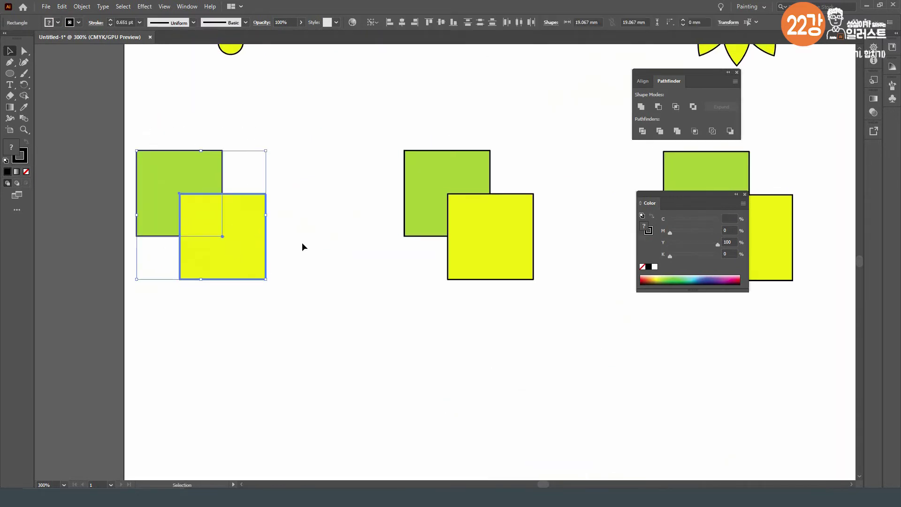
click(643, 131)
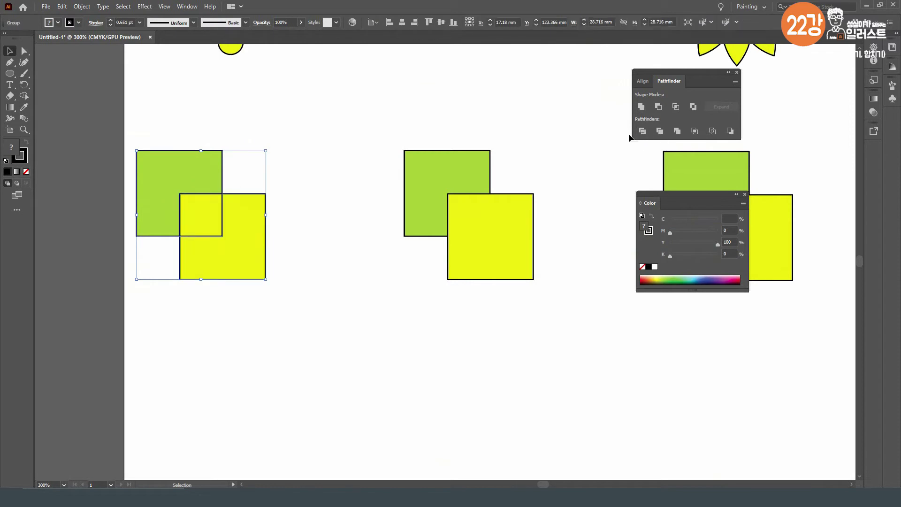
click(82, 6)
click(109, 62)
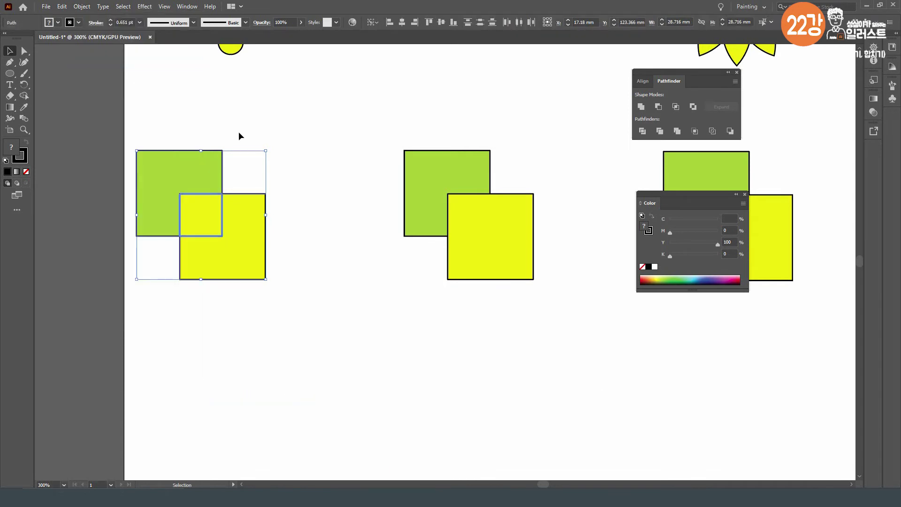
click(240, 132)
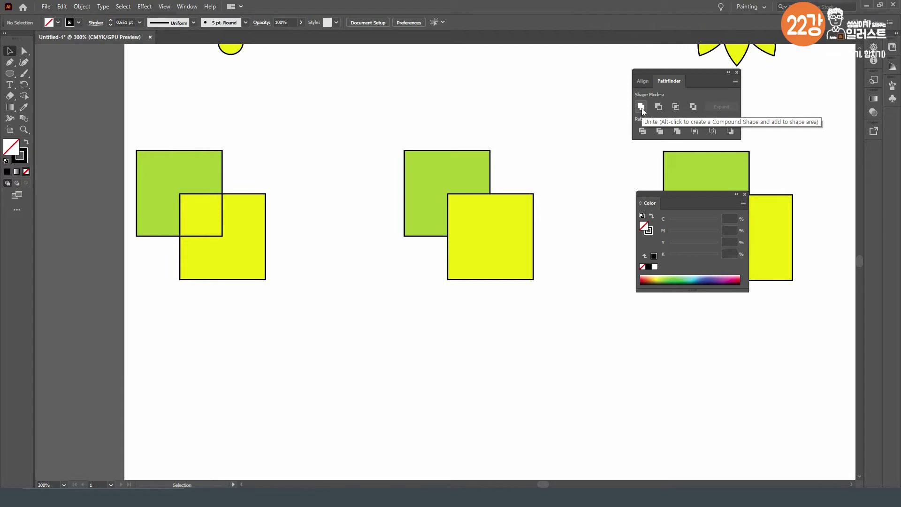
- Apply Divide once more to the same pair of squares and shift the group slightly to the right
drag(195, 134, 235, 225)
click(642, 131)
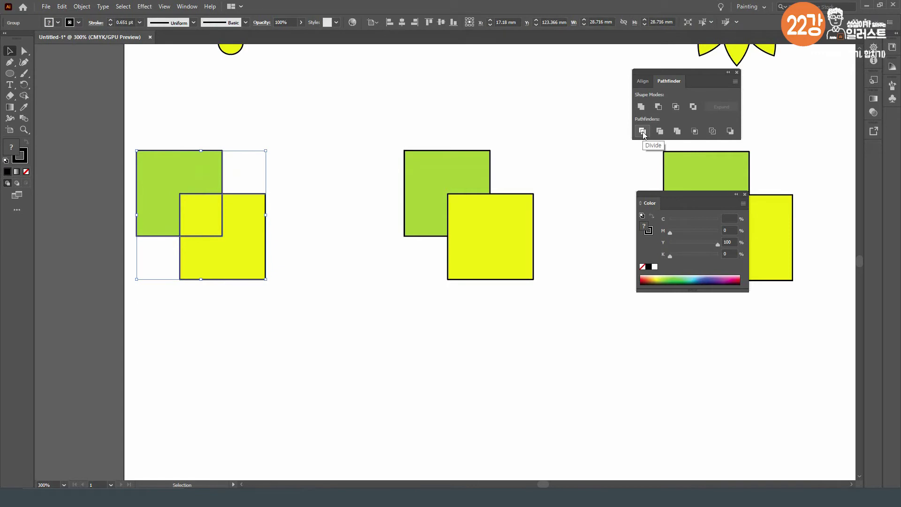
click(81, 7)
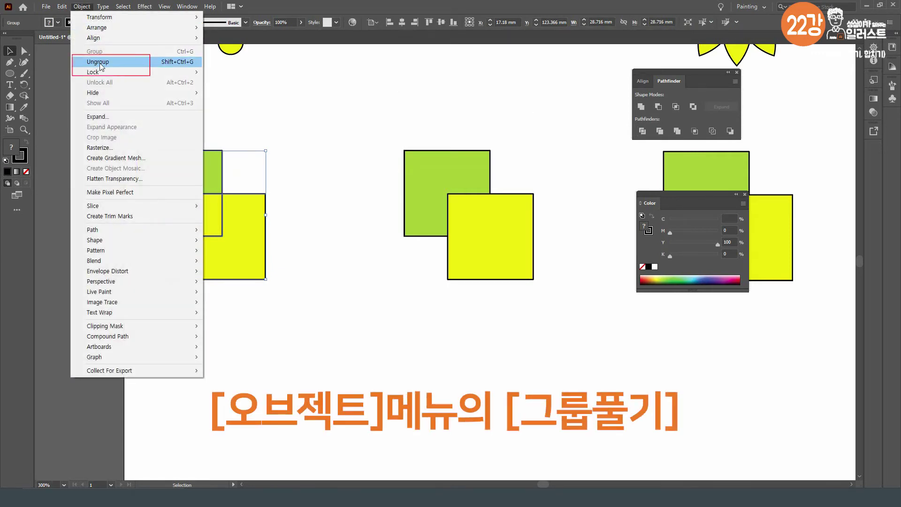
click(99, 63)
drag(236, 236, 269, 238)
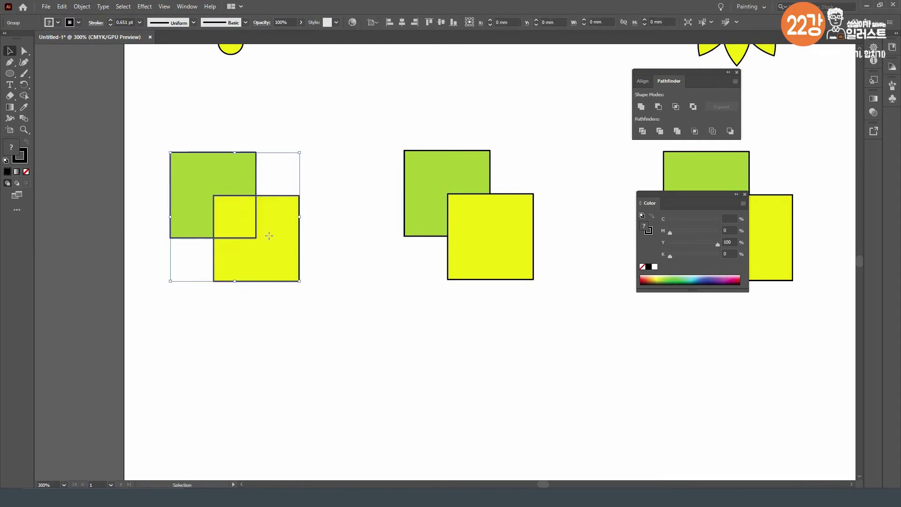
- Ungroup the divided squares and pull the green L-shape, the small overlap square and the yellow L-shape apart
click(90, 7)
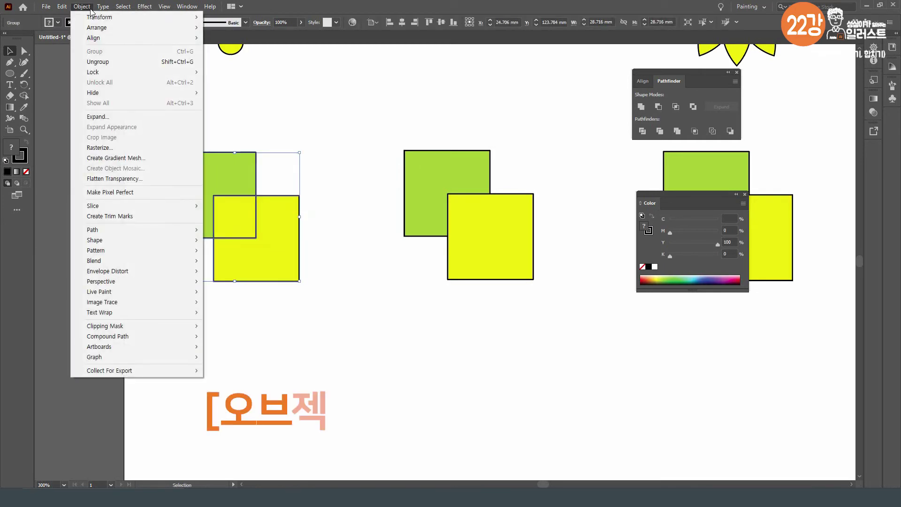
click(113, 60)
click(197, 127)
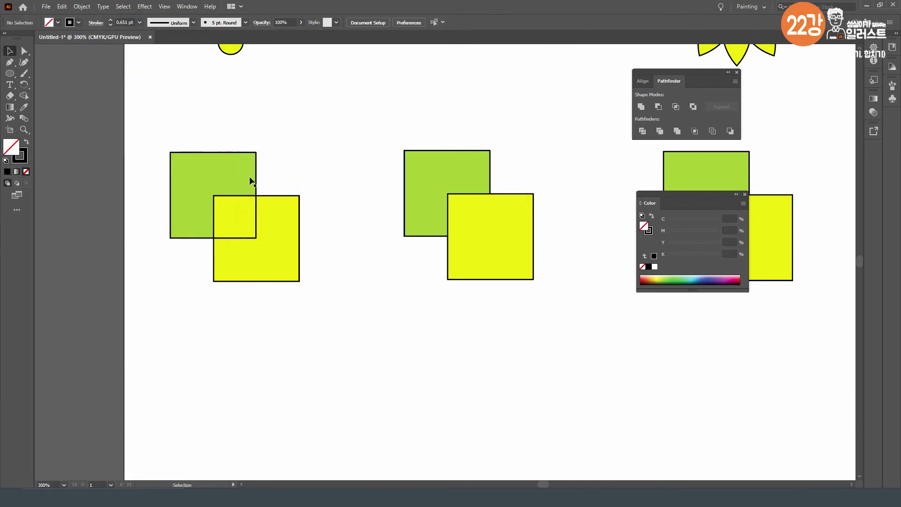
drag(235, 185, 211, 163)
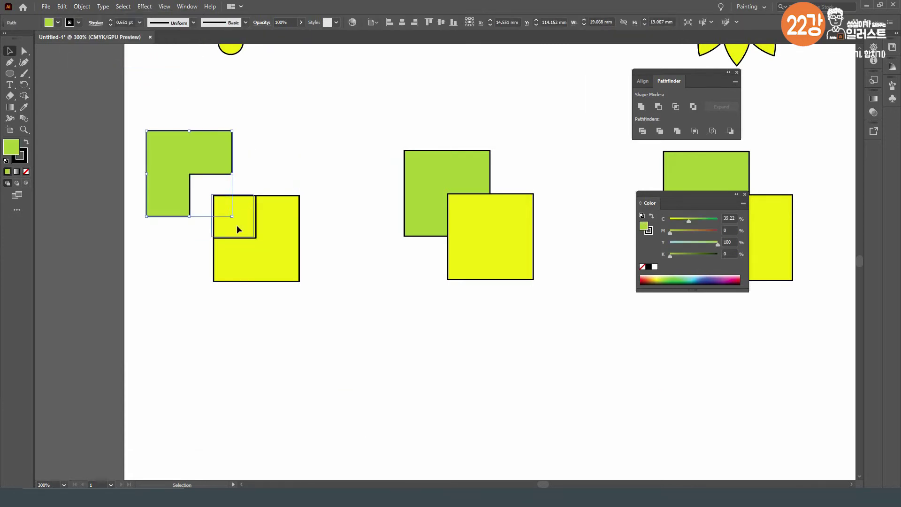
drag(236, 229, 223, 222)
drag(263, 243, 267, 252)
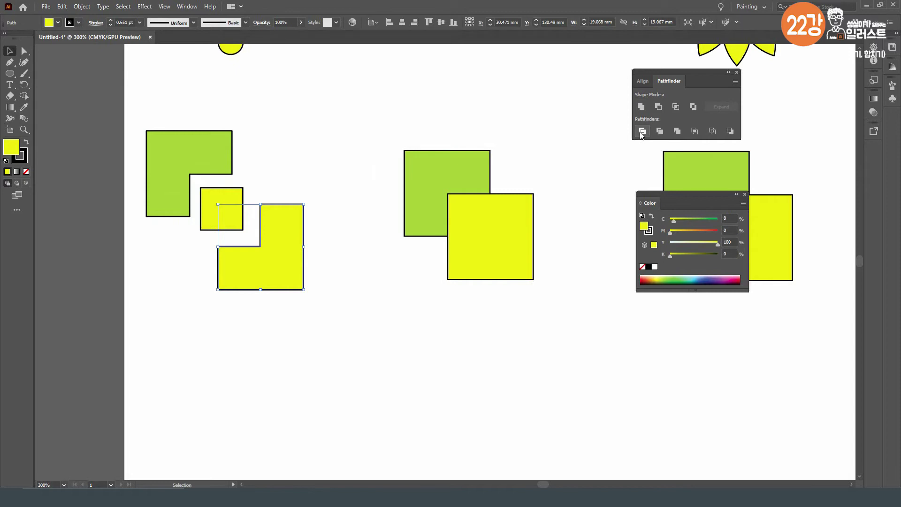
- Draw a yellow five-pointed star about 18.4 by 17.5 mm below the divided squares
drag(311, 293, 269, 245)
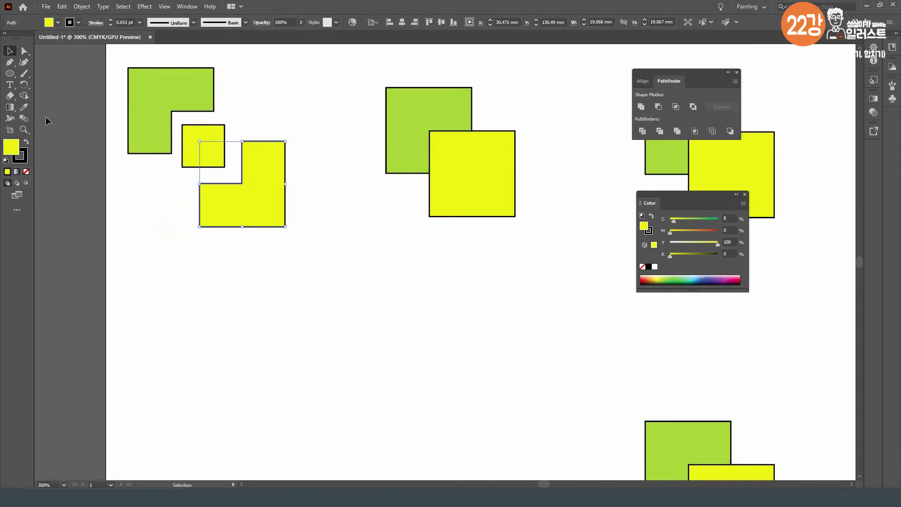
drag(9, 73, 45, 109)
drag(209, 307, 235, 346)
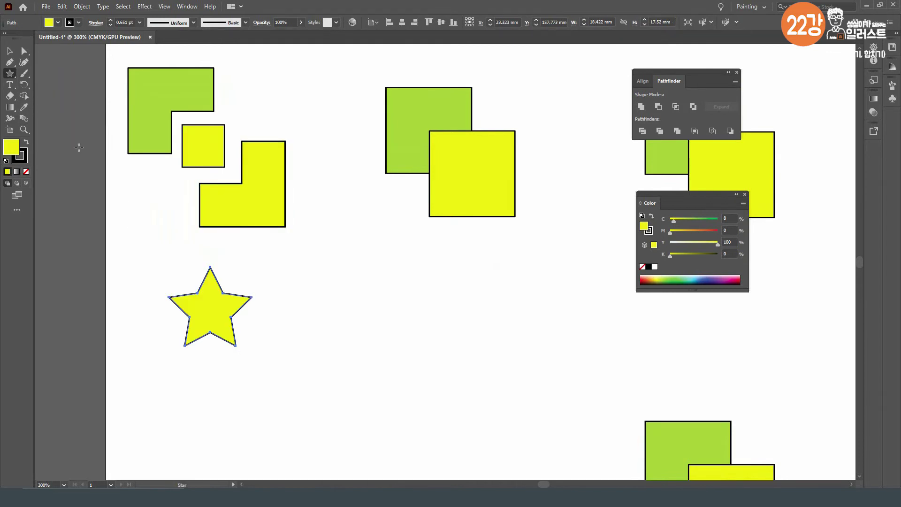
- Draw four short straight lines crossing the star's two side points and two lower points
drag(9, 73, 43, 120)
drag(195, 274, 180, 316)
drag(232, 286, 242, 317)
mouse_move(247, 330)
mouse_down()
mouse_move(215, 343)
mouse_move(189, 339)
mouse_move(198, 345)
mouse_up()
- Divide the star along its four crossing lines, ungroup the pieces and clear the selection
key(v)
drag(168, 267, 261, 356)
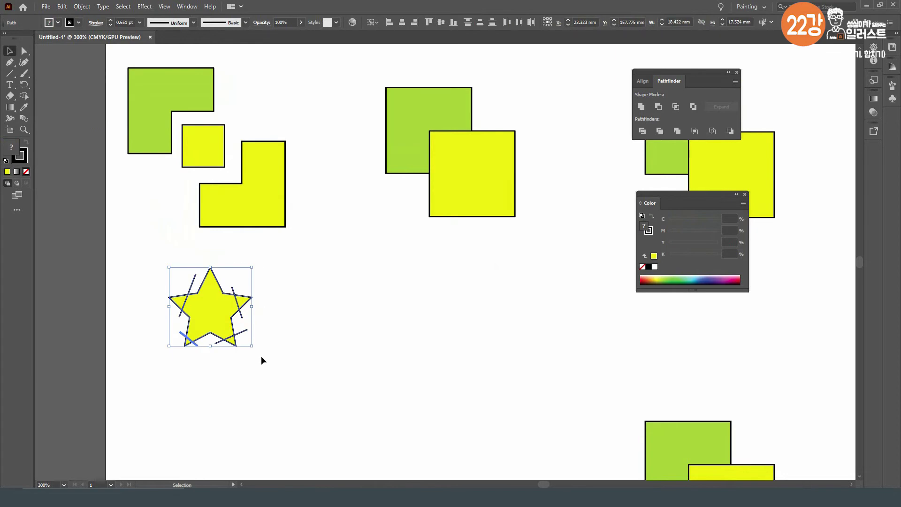
click(646, 131)
click(81, 6)
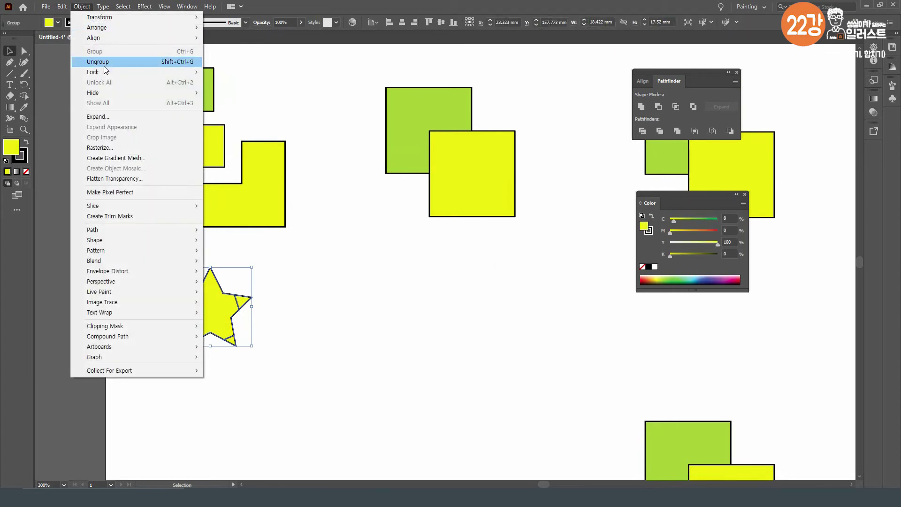
click(104, 66)
click(176, 263)
- Recolour the star's four cut-off tips red by setting their fill's magenta to 96%
click(182, 304)
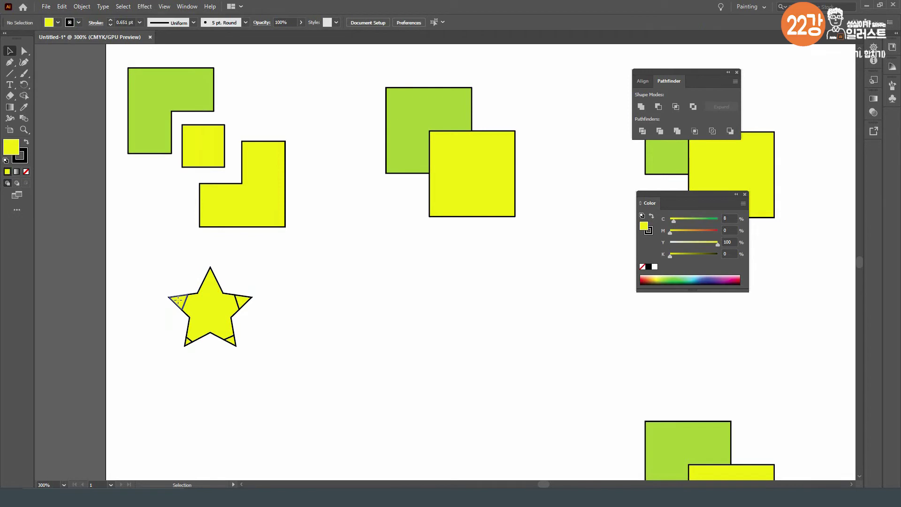
shift+click(242, 305)
shift+click(230, 339)
shift+click(186, 342)
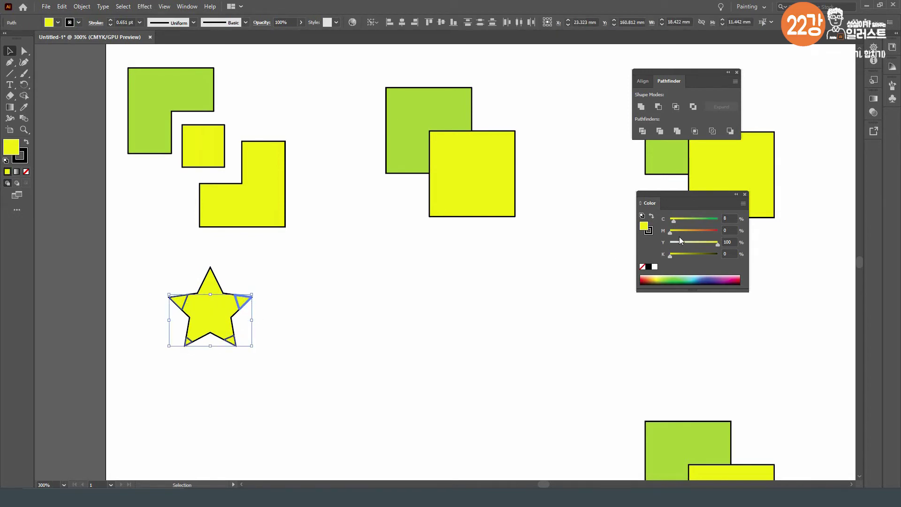
click(705, 231)
click(715, 231)
click(480, 305)
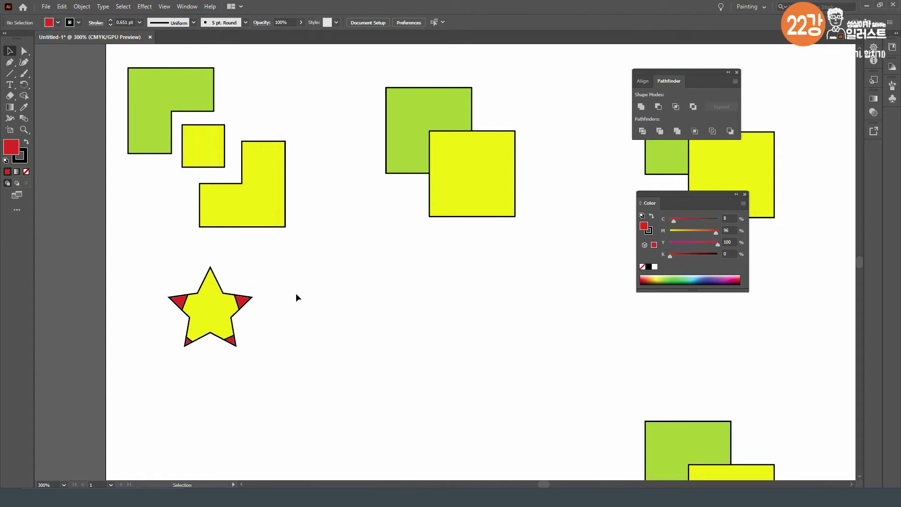
- Apply Trim to the second pair of overlapping squares, ungroup the result and deselect it
key(space)
drag(452, 276, 362, 291)
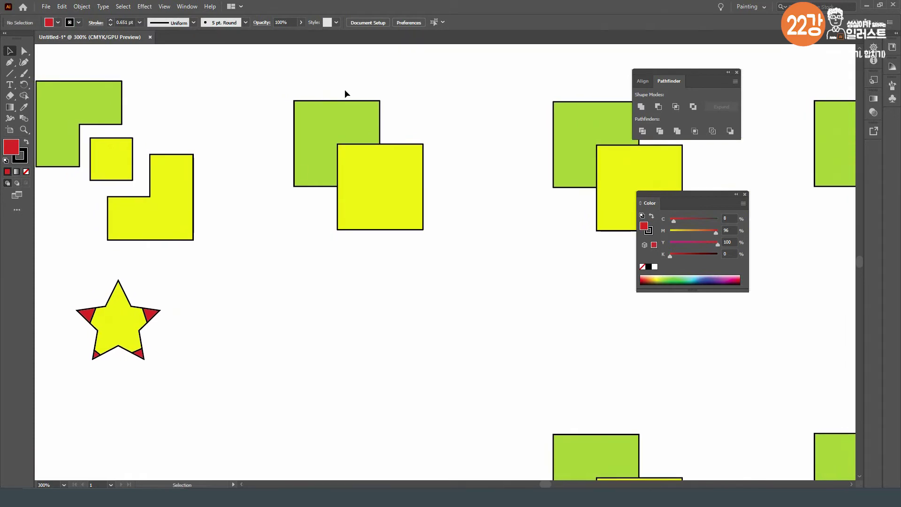
drag(435, 94, 345, 186)
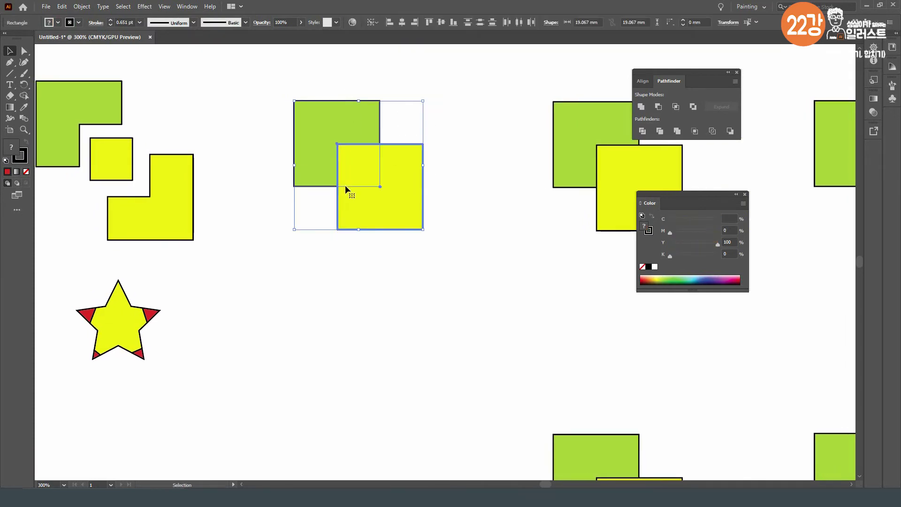
click(659, 131)
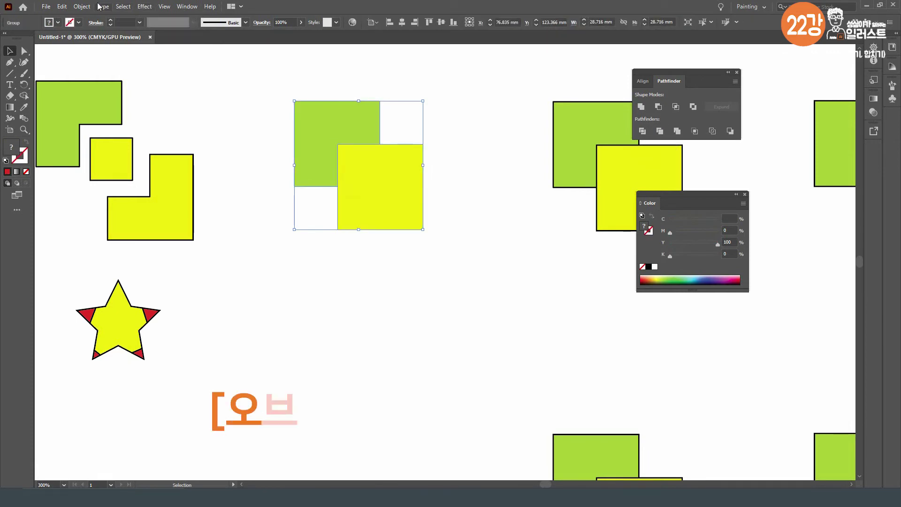
click(82, 6)
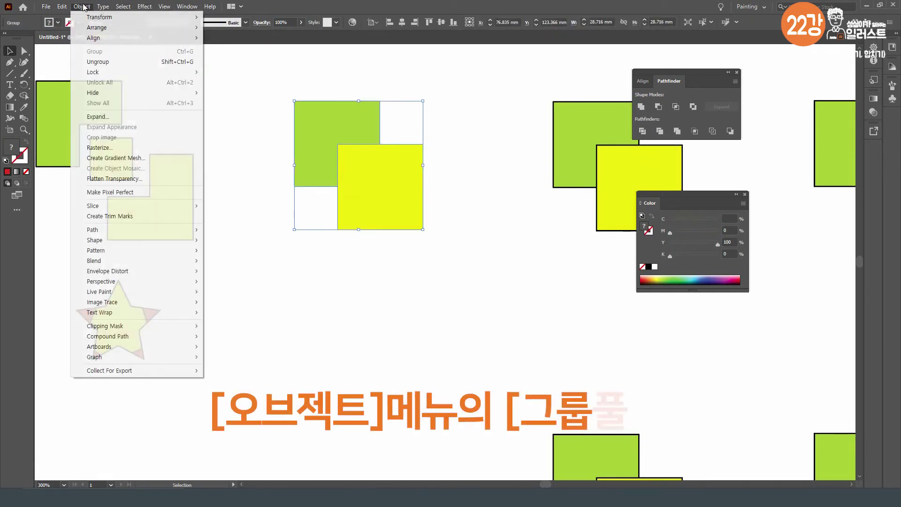
click(131, 63)
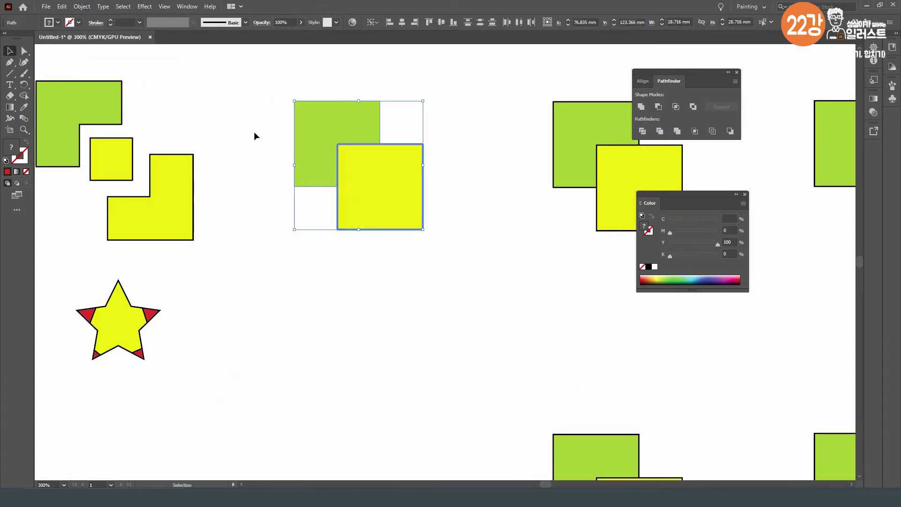
click(254, 133)
- Pull the trimmed green shape and yellow square apart, and fit the yellow square back into the green shape's notch
drag(315, 145, 298, 131)
drag(356, 188, 376, 205)
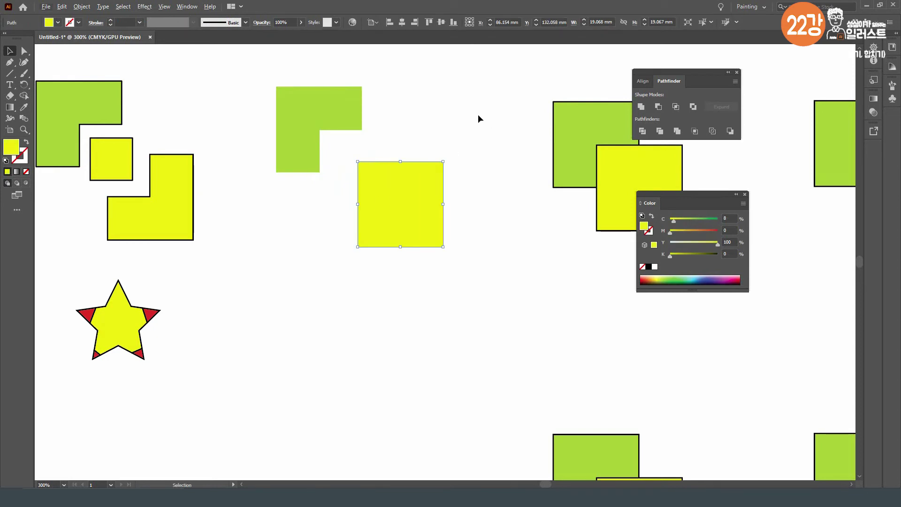
scroll(461, 119, down, 2)
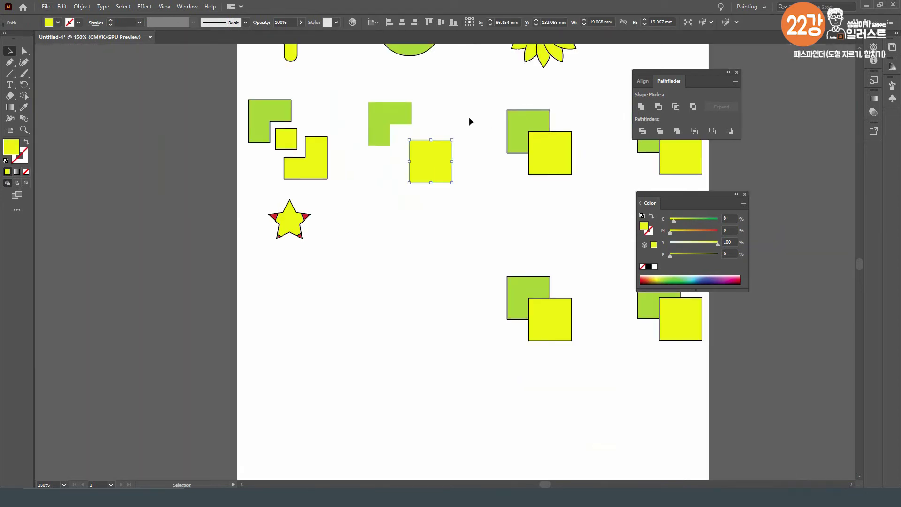
drag(467, 106, 429, 248)
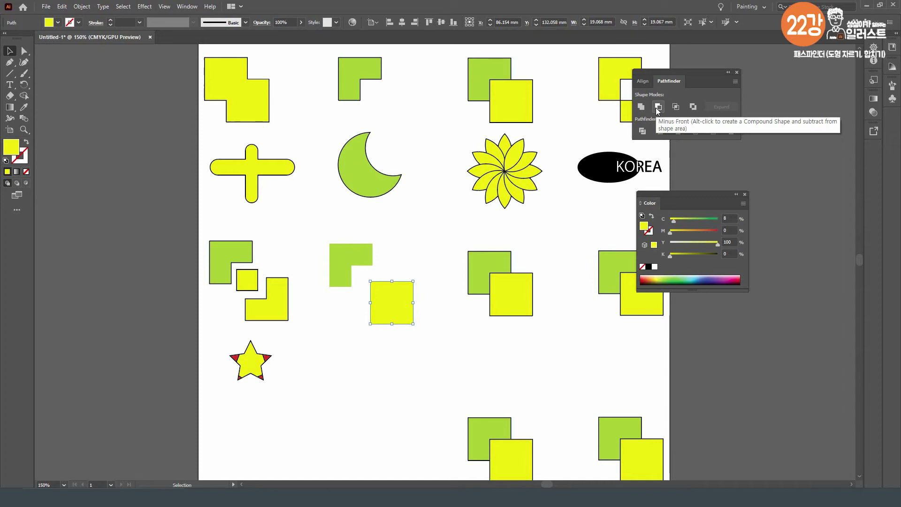
drag(390, 135, 368, 291)
click(417, 307)
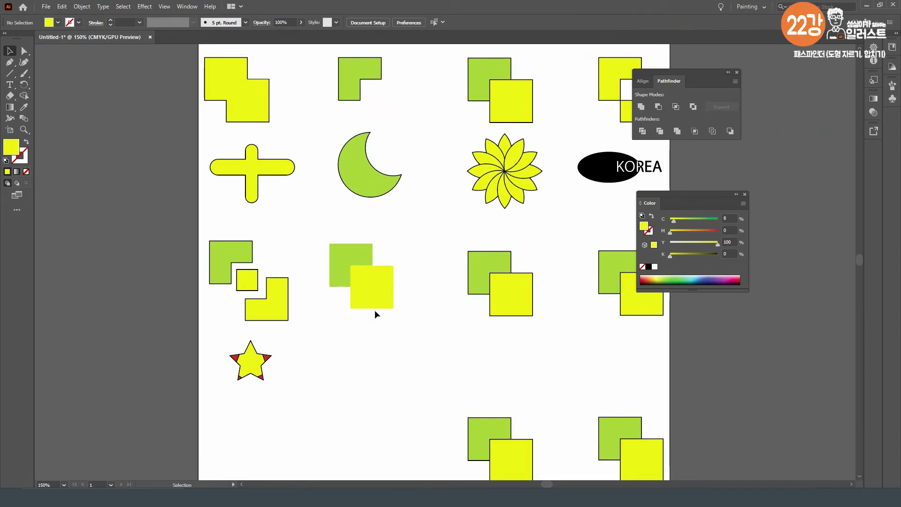
- Draw a narrow vertical yellow rectangle about 2.9 by 26.8 mm below the trimmed squares
key(space)
drag(382, 301, 354, 301)
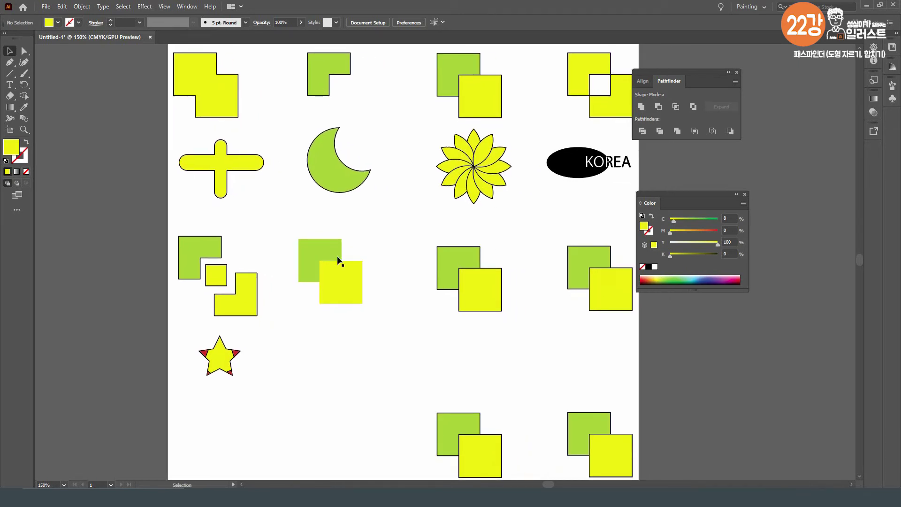
click(10, 75)
click(56, 73)
drag(306, 324, 313, 382)
- Copy the narrow bar to the right and repeat the copy to make a row of six evenly spaced bars
key(v)
drag(309, 339, 323, 341)
key(ctrl+d)
key(ctrl+d)
key(ctrl+d)
key(ctrl+d)
click(385, 367)
- Stretch the lower ends of the yellow bars by different amounts so their lengths vary
click(319, 381)
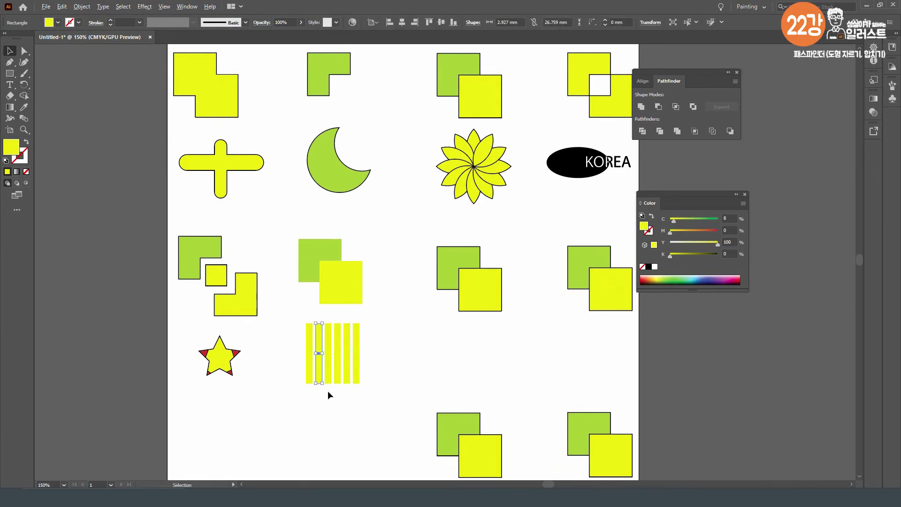
scroll(328, 393, up, 2)
drag(308, 373, 346, 404)
click(327, 368)
click(347, 370)
click(366, 371)
drag(365, 373, 384, 383)
click(382, 371)
click(412, 399)
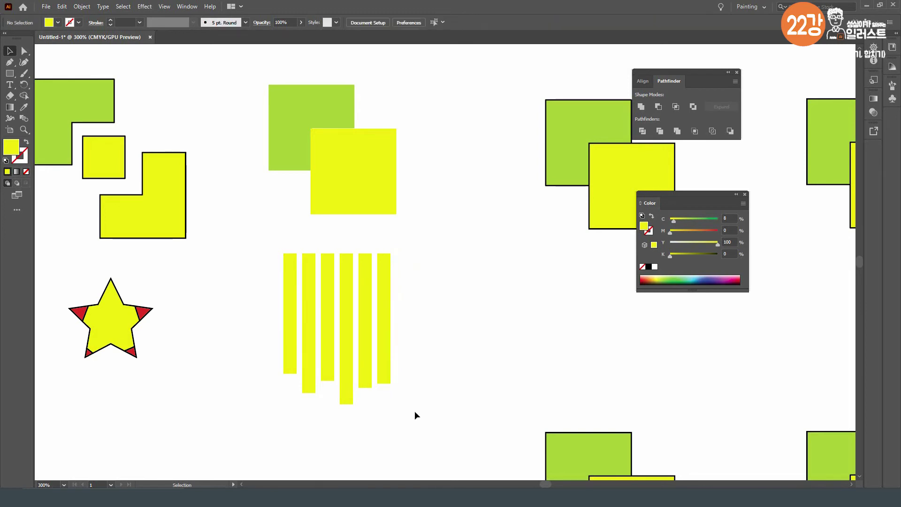
- Draw a wide rectangle over the lower ends of the bars and fill it with green sampled from the divided shape
drag(406, 416, 252, 368)
click(235, 316)
click(10, 74)
mouse_move(250, 350)
mouse_down()
mouse_move(263, 368)
mouse_move(428, 446)
mouse_up()
key(i)
click(47, 87)
key(v)
- Apply Minus Front to the six yellow bars together with the green rectangle
click(256, 250)
drag(252, 242, 412, 367)
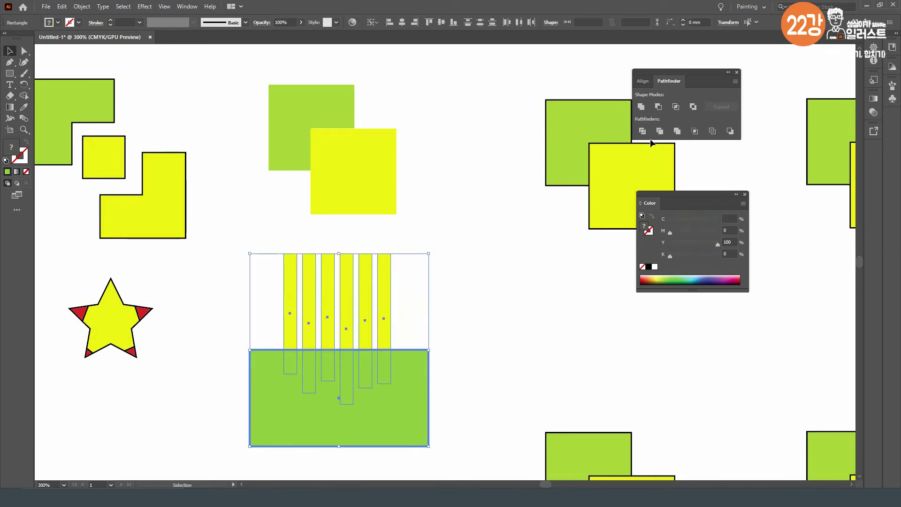
click(658, 107)
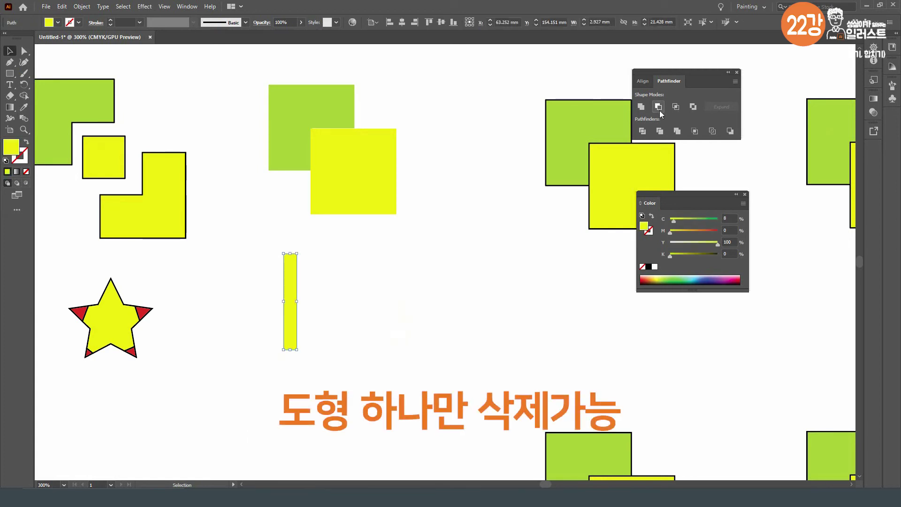
- Undo the Minus Front and apply Trim to the six yellow bars together with the green rectangle
key(ctrl+z)
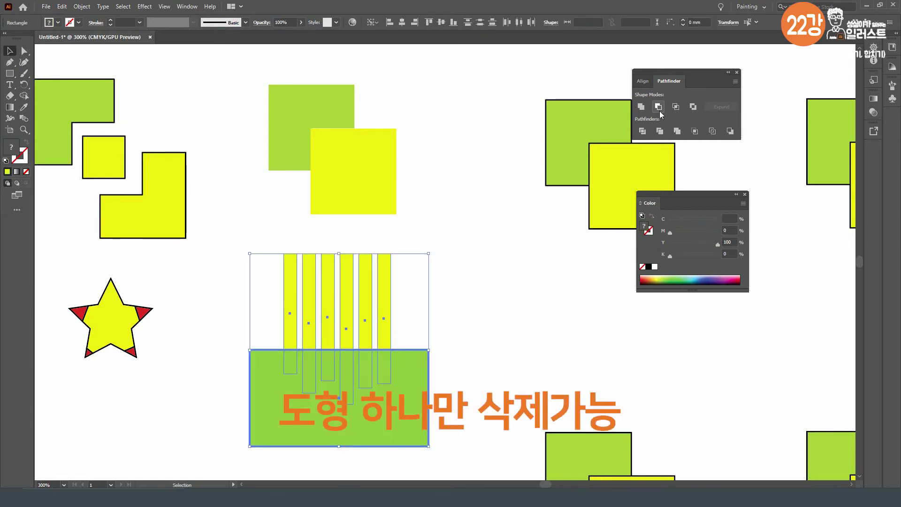
click(497, 236)
click(288, 300)
shift+click(316, 387)
drag(262, 229, 426, 384)
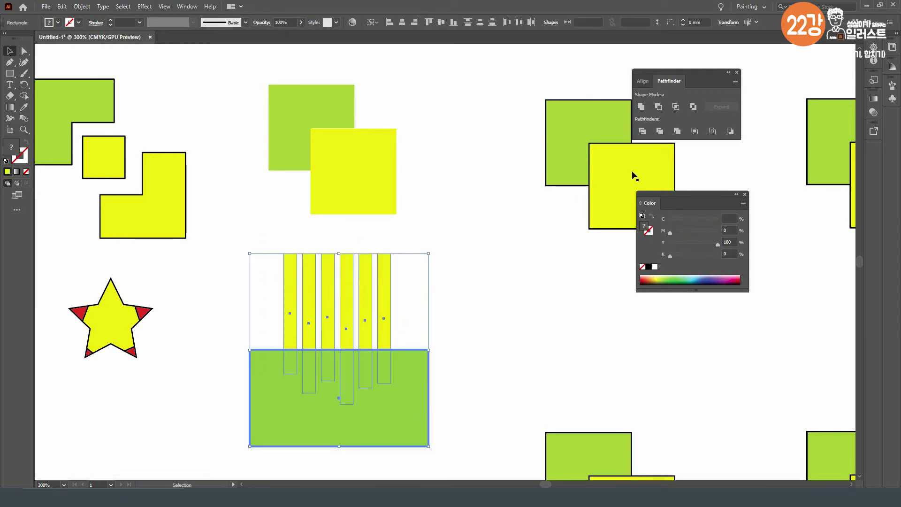
click(662, 135)
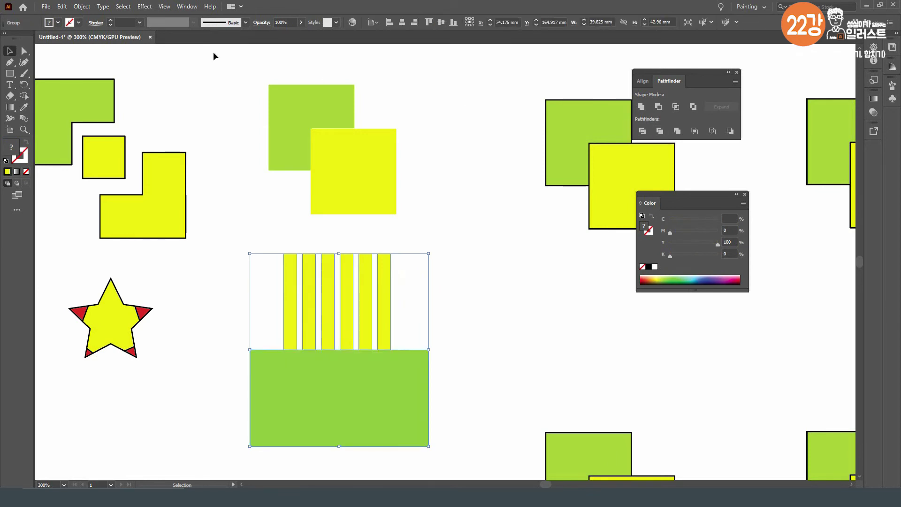
- Ungroup the trimmed artwork and move the green rectangle down, away from the yellow bars
click(83, 7)
click(98, 61)
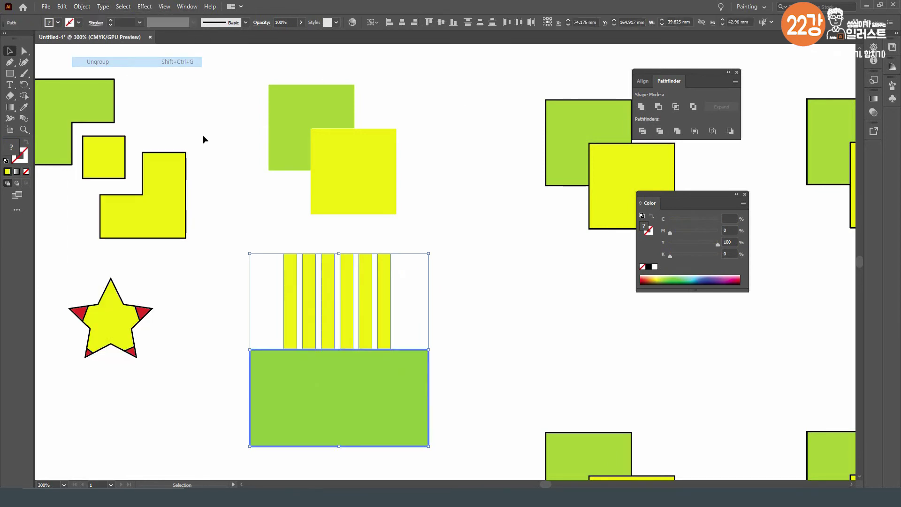
click(127, 81)
click(397, 426)
key(Delete)
click(397, 398)
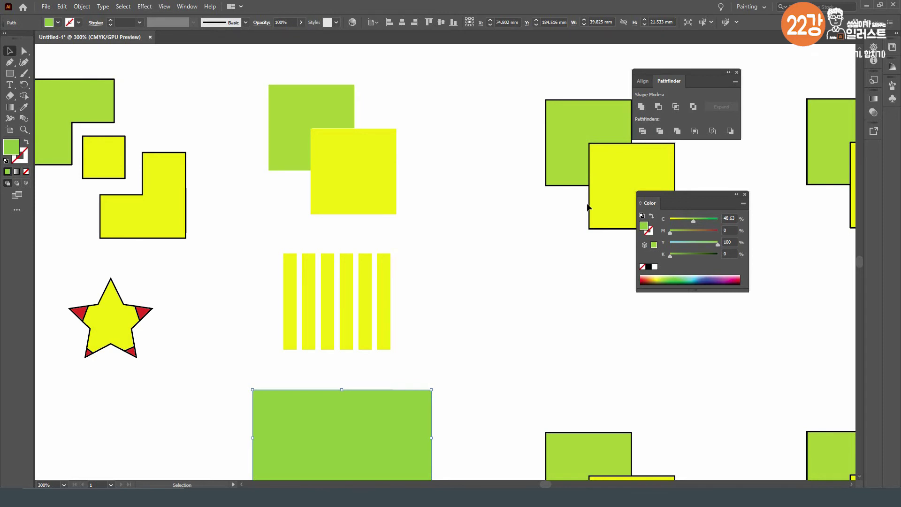
- Apply Merge to the outlined green and yellow squares beside the trimmed pair and ungroup the result
scroll(588, 206, right, 5)
drag(415, 158, 435, 188)
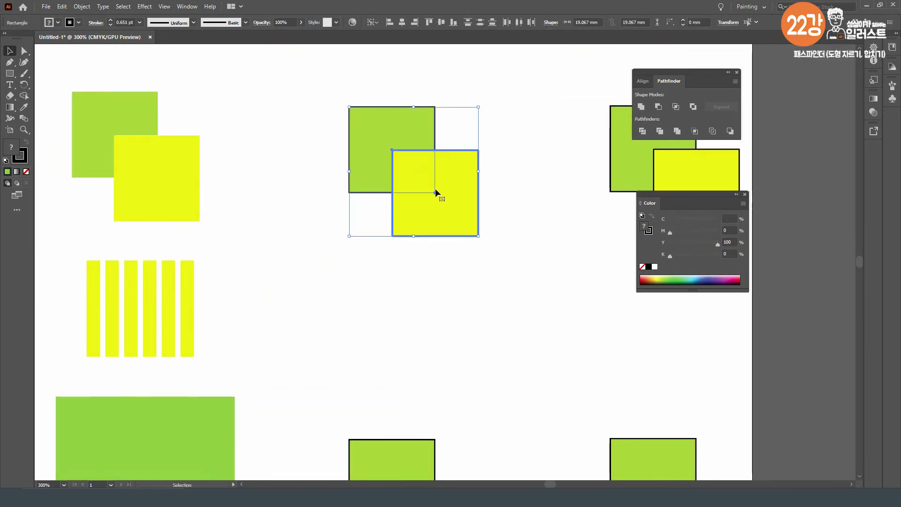
click(678, 131)
click(87, 9)
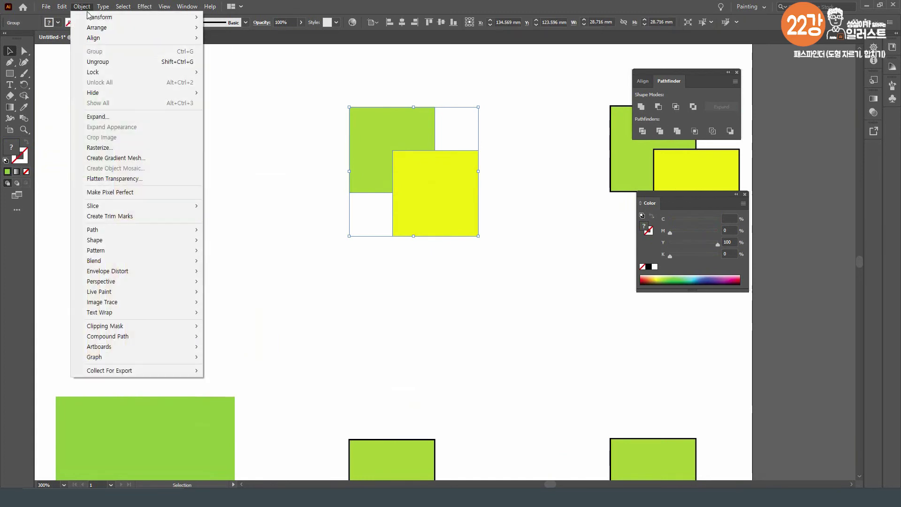
click(98, 61)
click(304, 127)
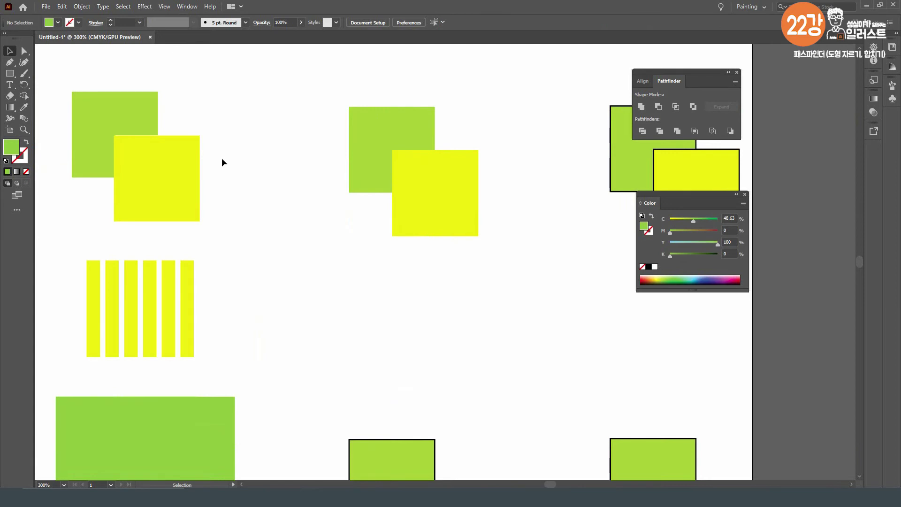
scroll(281, 193, down, 1)
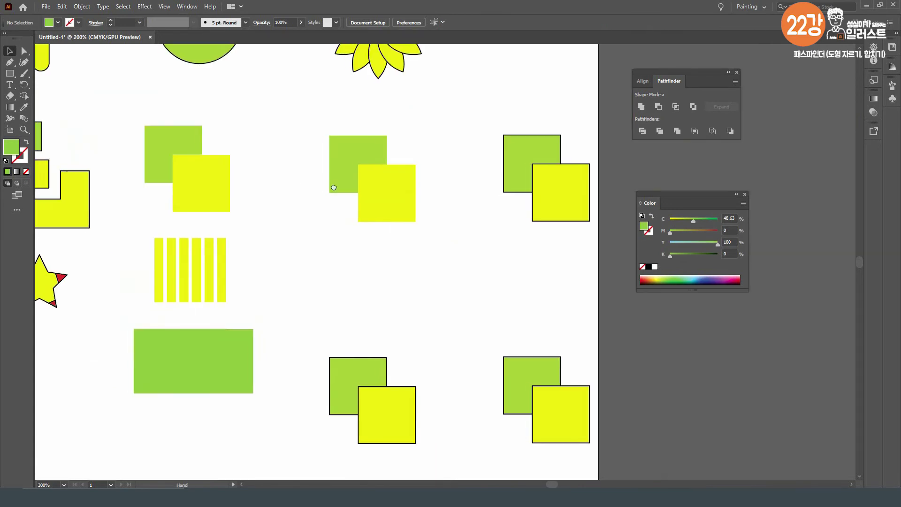
scroll(297, 151, left, 2)
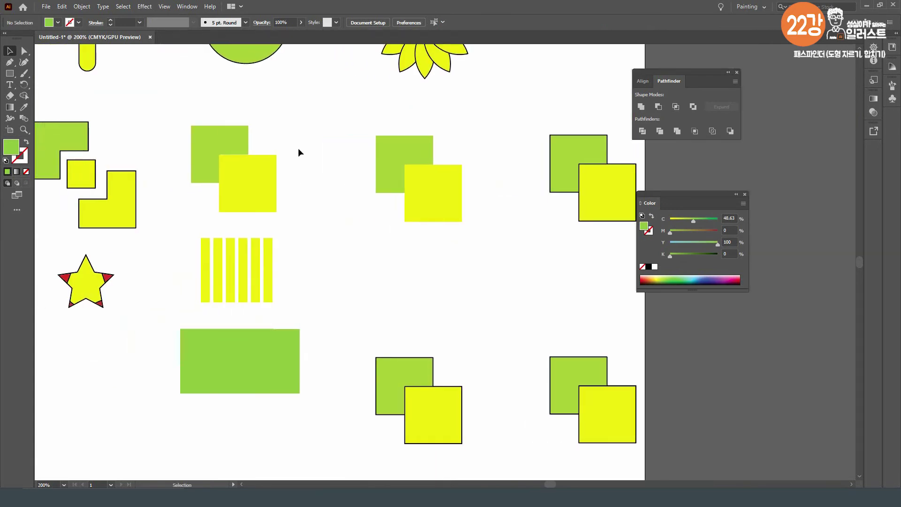
- Copy the yellow square diagonally down so it overlaps the original, and apply Merge to all three squares
click(443, 198)
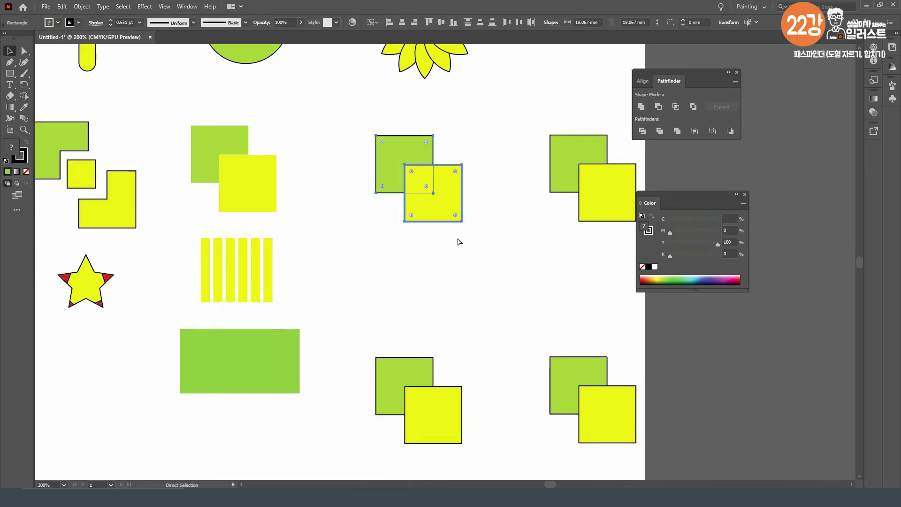
click(445, 207)
drag(444, 207, 472, 235)
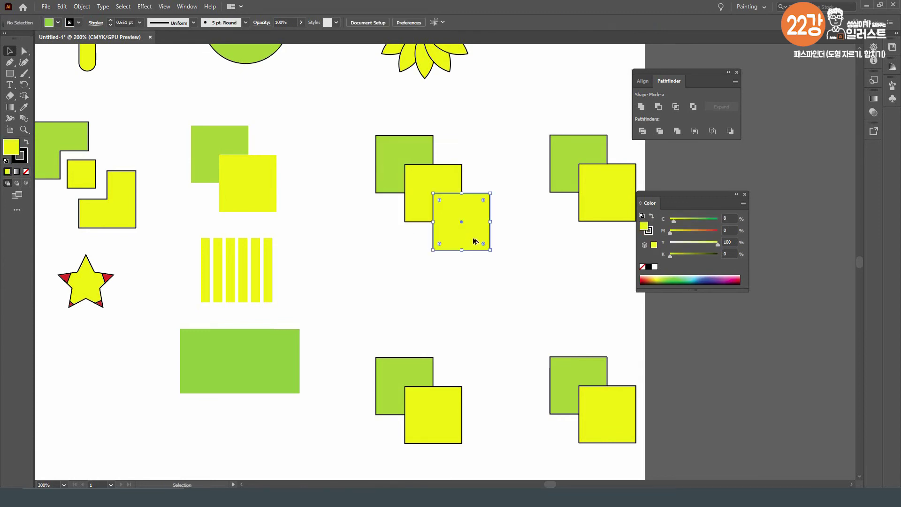
drag(335, 116, 475, 241)
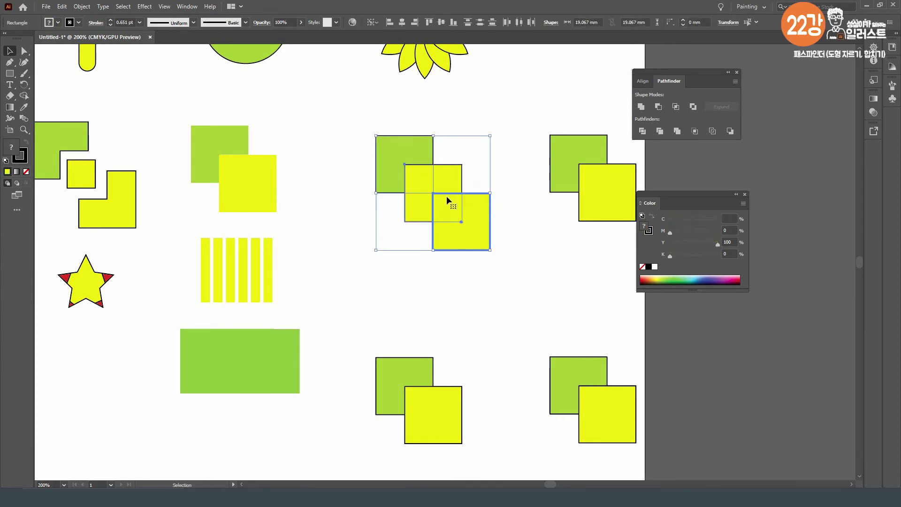
click(677, 131)
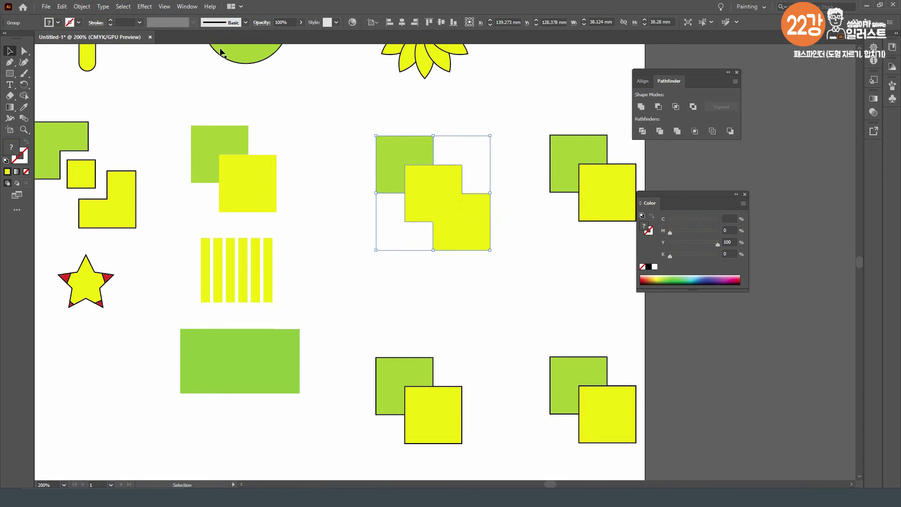
- Ungroup the merged artwork and move the combined yellow shape away from the green piece
click(76, 8)
click(94, 60)
click(283, 92)
drag(436, 210, 444, 217)
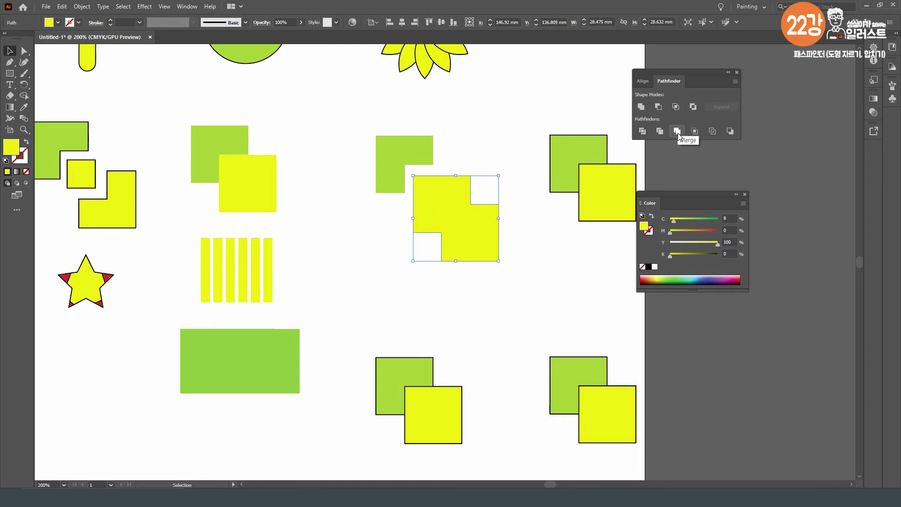
drag(387, 123, 449, 197)
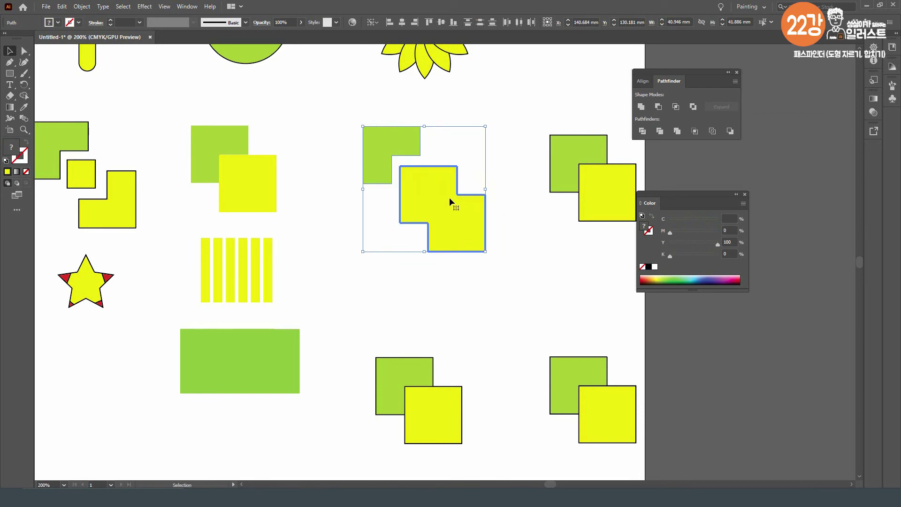
click(509, 221)
- Apply Crop to the upper pair of squares nearest the artboard's right edge and ungroup the result
drag(528, 124, 602, 187)
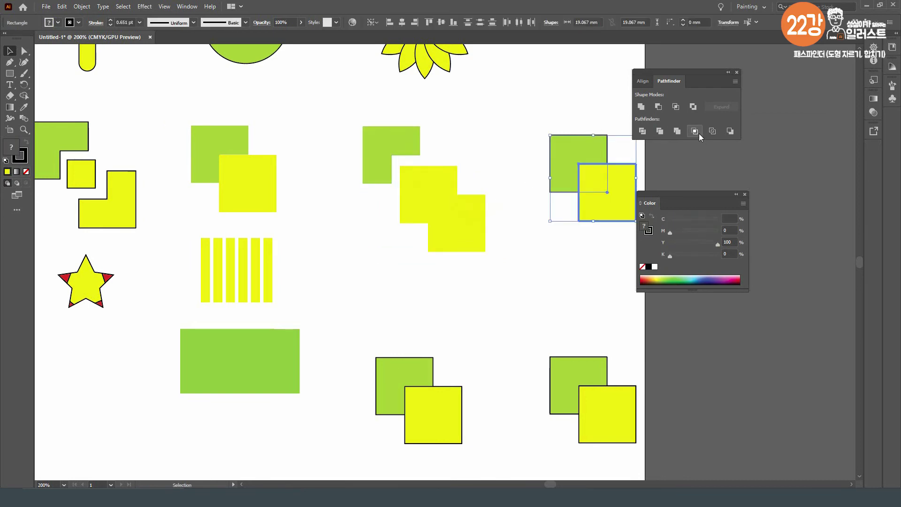
click(695, 131)
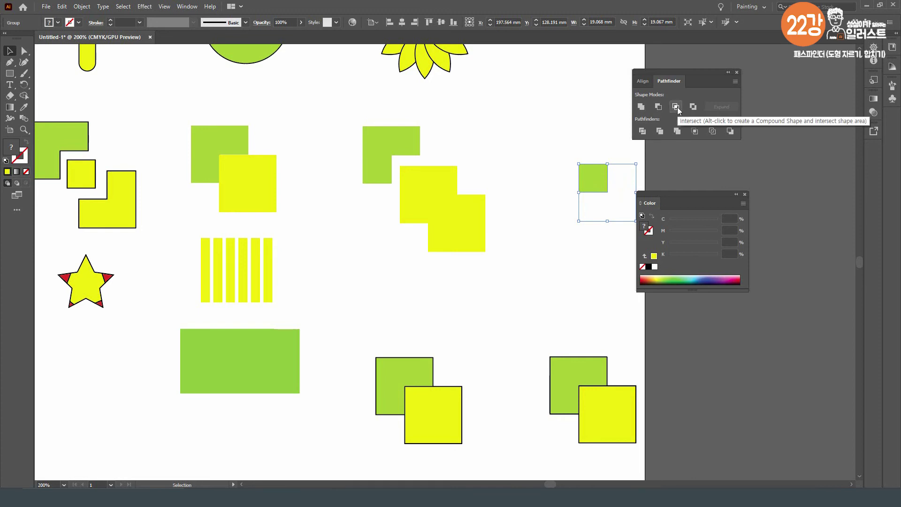
click(82, 6)
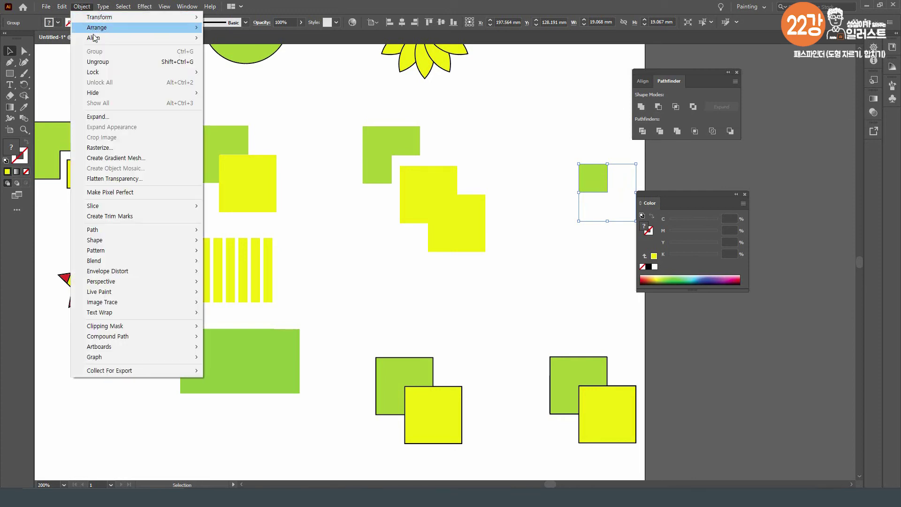
click(104, 66)
click(603, 156)
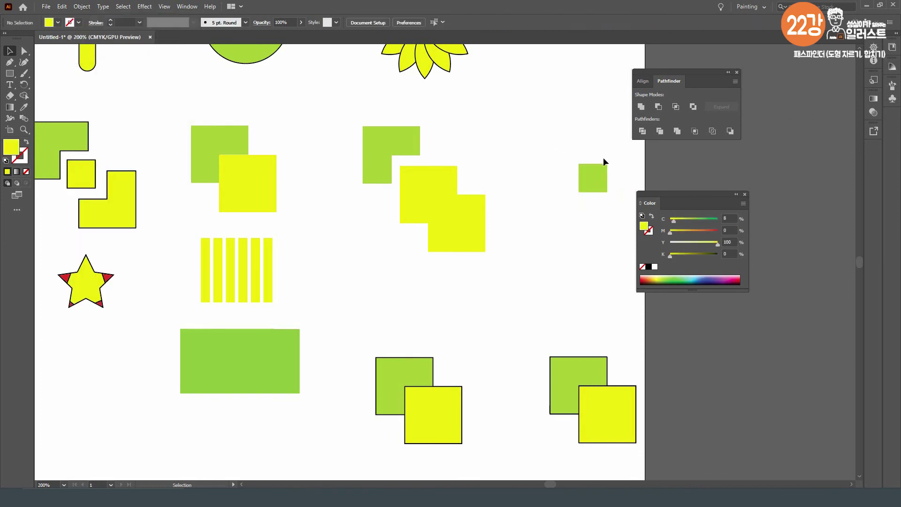
- Move the invisible leftover path below the small green square and give it a black stroke with no fill
drag(613, 164, 595, 208)
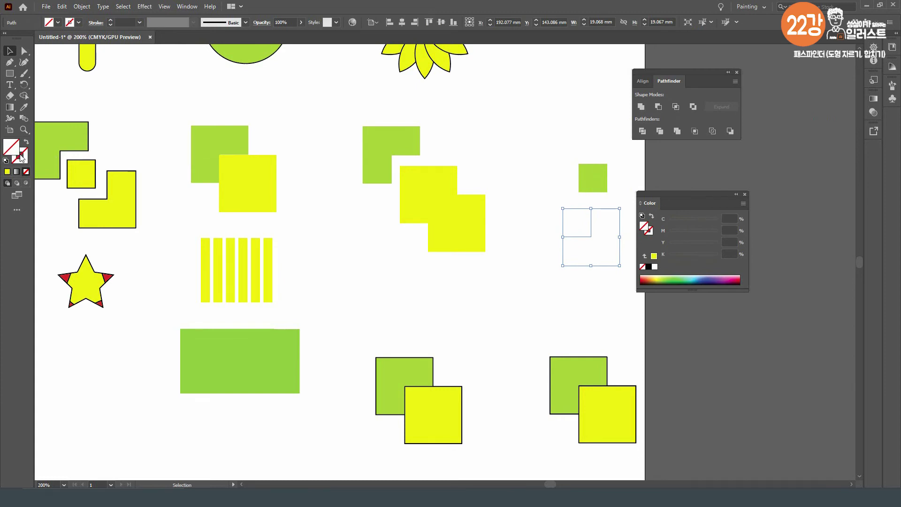
click(649, 266)
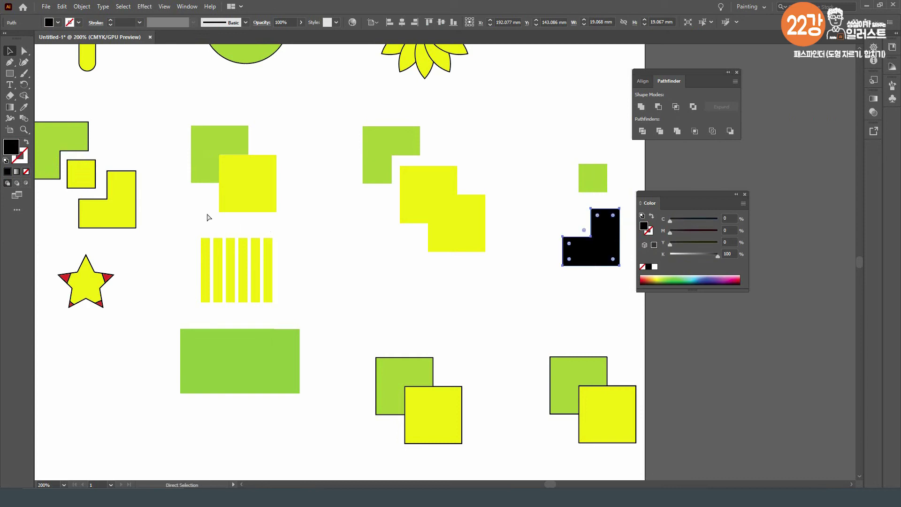
key(slash)
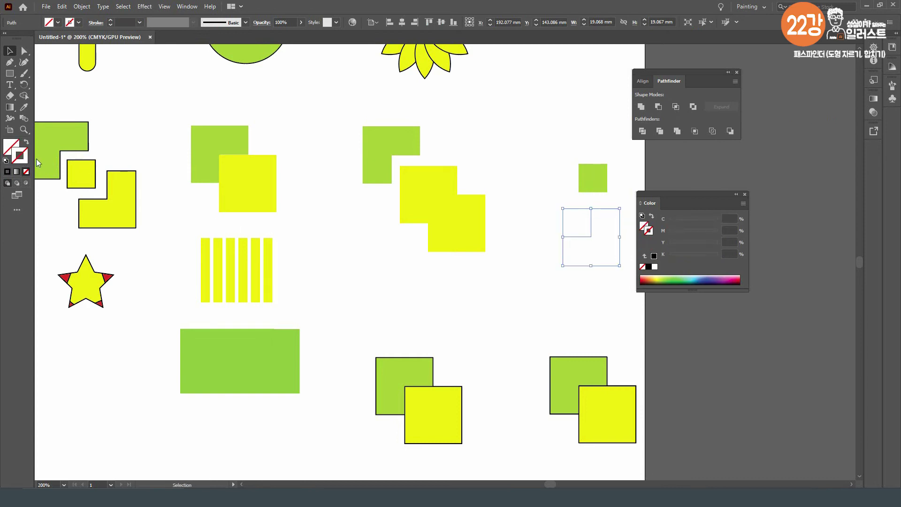
click(649, 266)
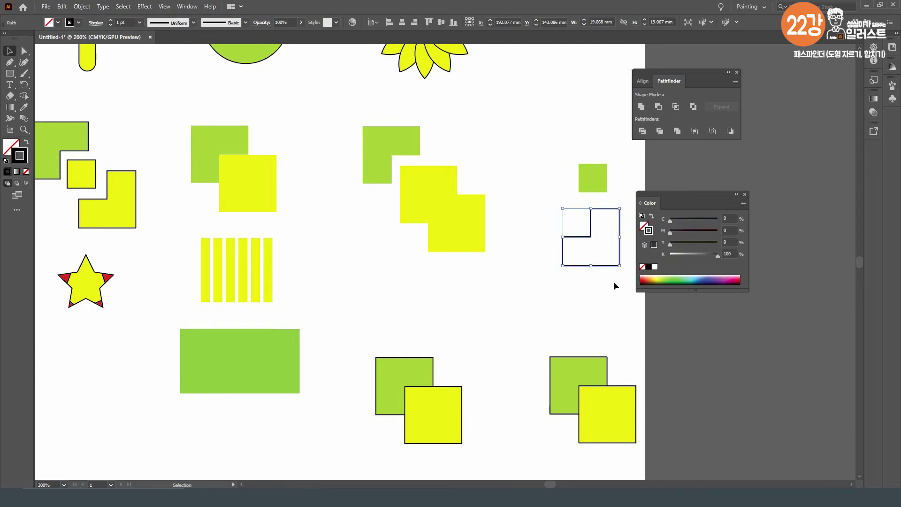
click(614, 285)
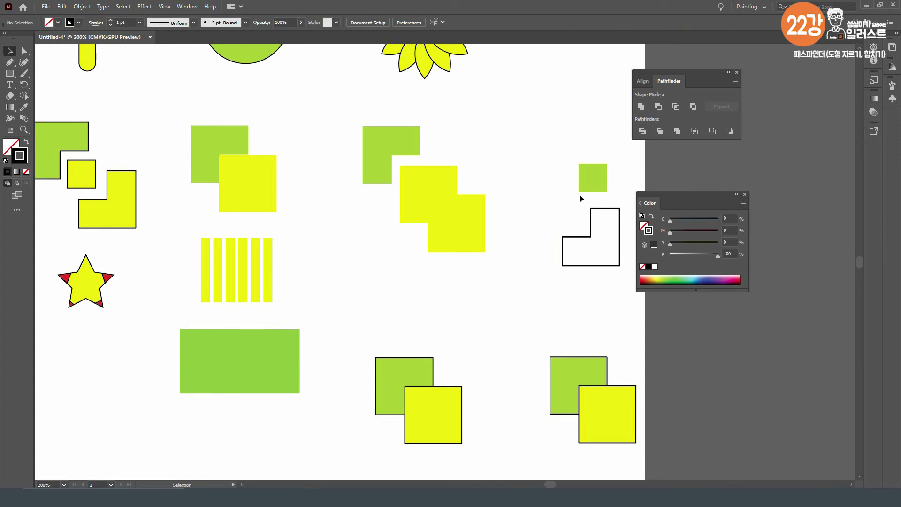
- Move the cropped pieces up slightly, and shift the two remaining pairs of squares down and to the left
drag(566, 154, 605, 229)
drag(598, 184, 593, 161)
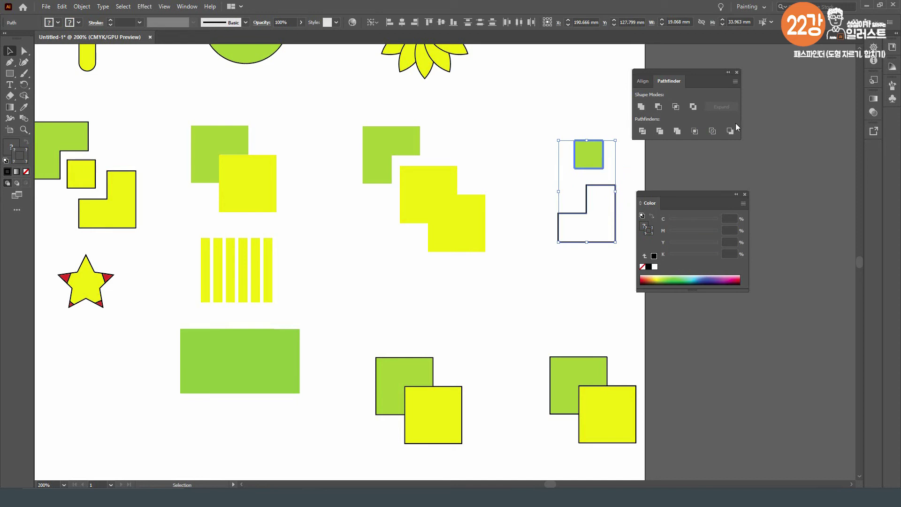
scroll(474, 286, down, 5)
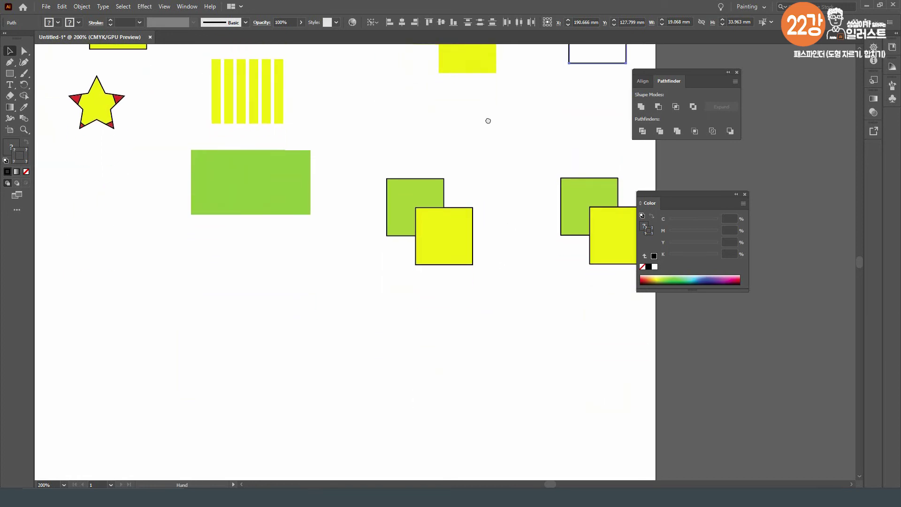
drag(421, 134, 618, 258)
drag(606, 223, 547, 280)
click(459, 203)
- Apply the Outline pathfinder to the left one of the two remaining pairs of squares
drag(342, 201, 385, 270)
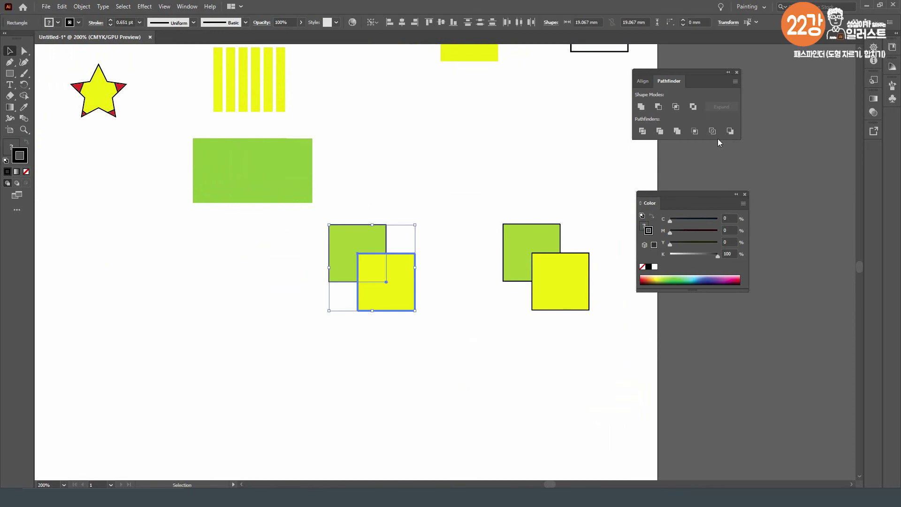
click(711, 132)
click(460, 224)
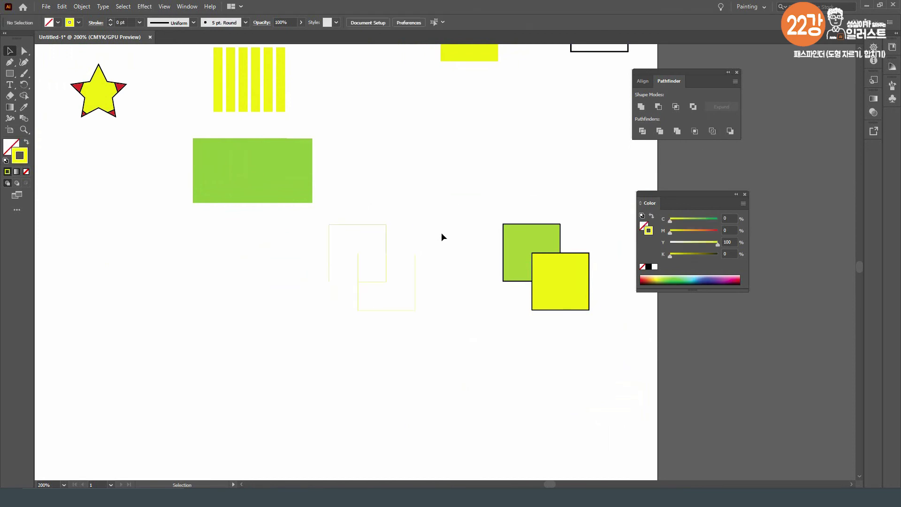
scroll(325, 254, up, 3)
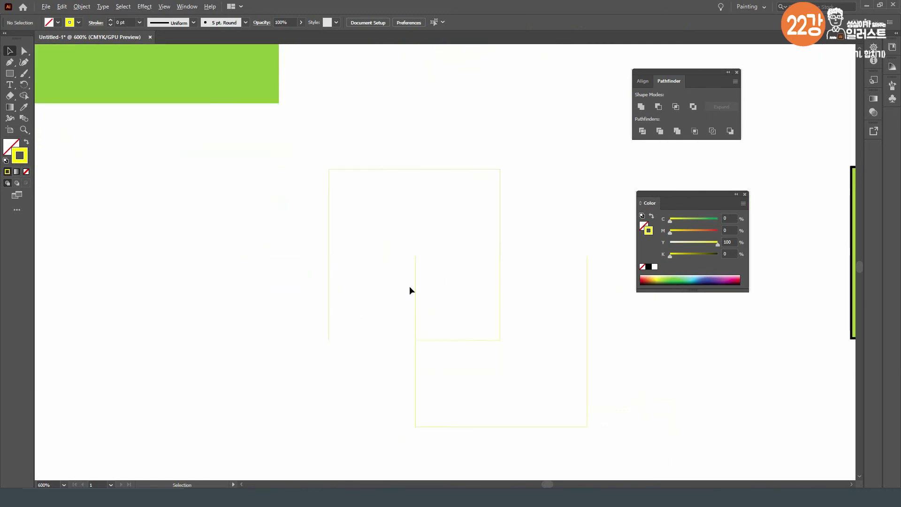
scroll(409, 285, down, 1)
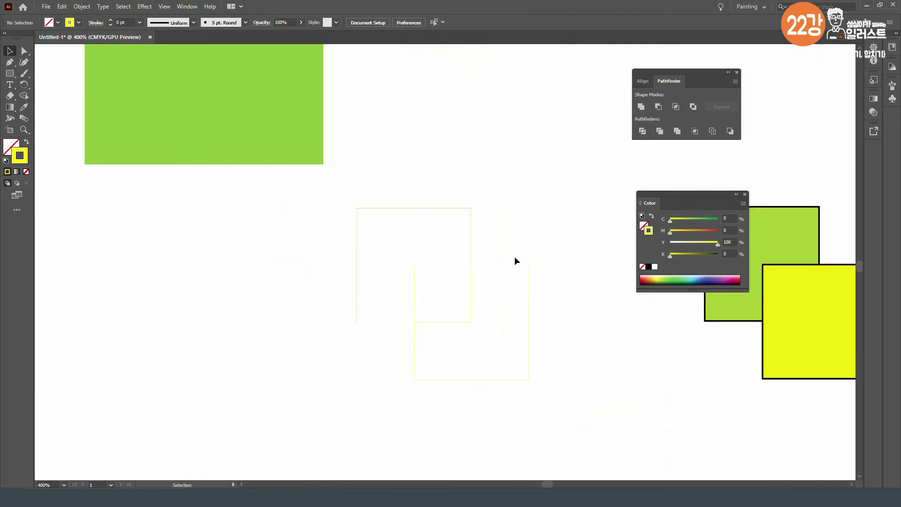
- Ungroup the outlined squares and pull their line segments apart
drag(460, 195, 508, 291)
click(79, 7)
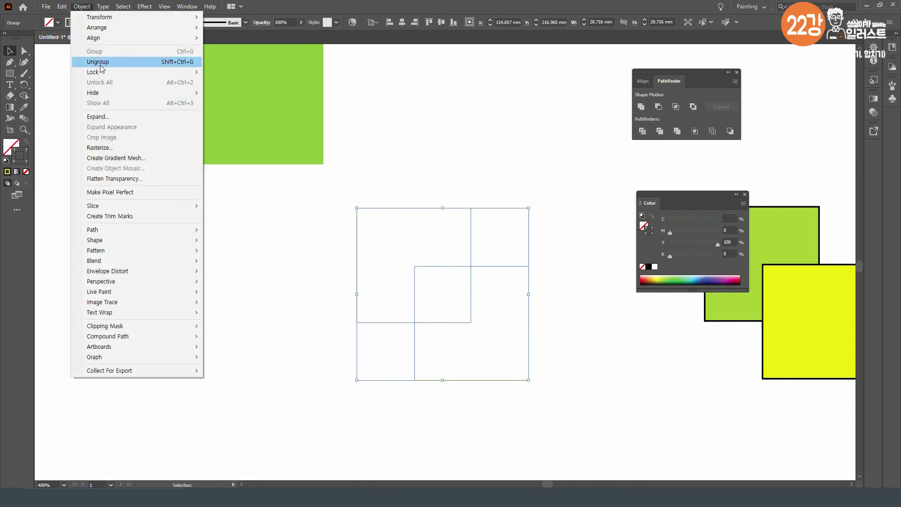
click(97, 61)
click(322, 218)
drag(360, 207, 356, 176)
drag(471, 276, 544, 302)
click(578, 313)
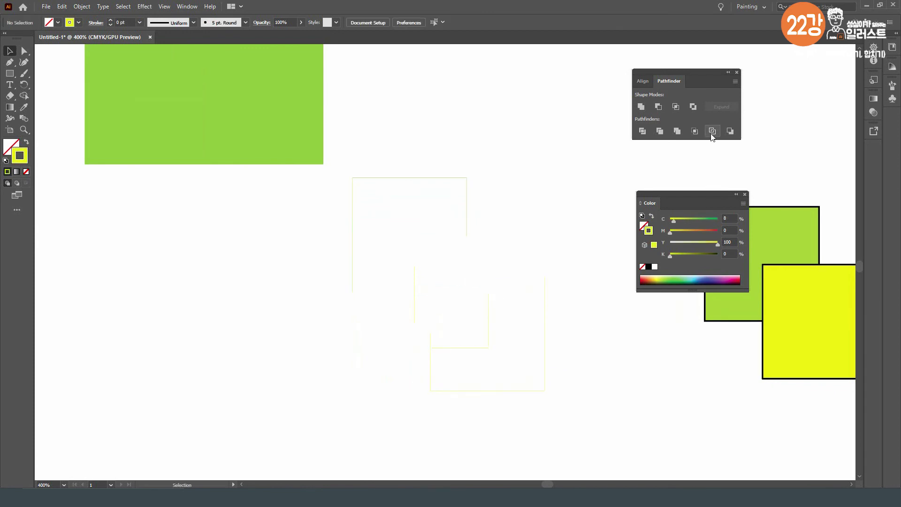
- Apply Minus Back to the last remaining pair of green and yellow squares
scroll(576, 229, down, 2)
scroll(491, 223, right, 5)
drag(437, 167, 521, 262)
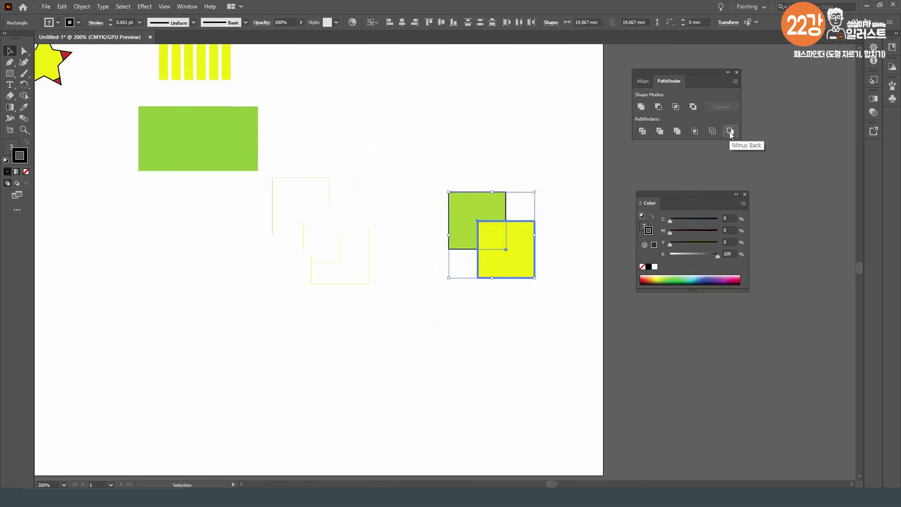
click(729, 131)
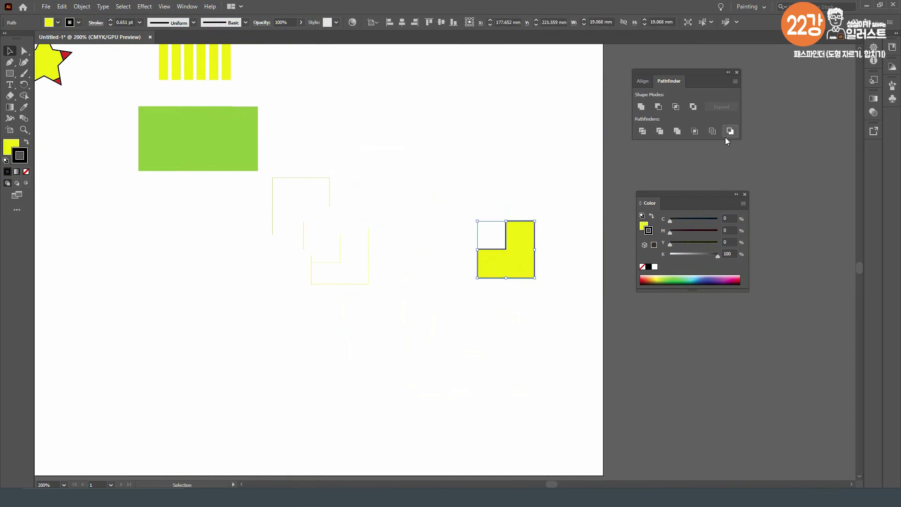
- Undo the Minus Back on the green and yellow squares, and try Minus Front on the same pair for comparison
click(81, 6)
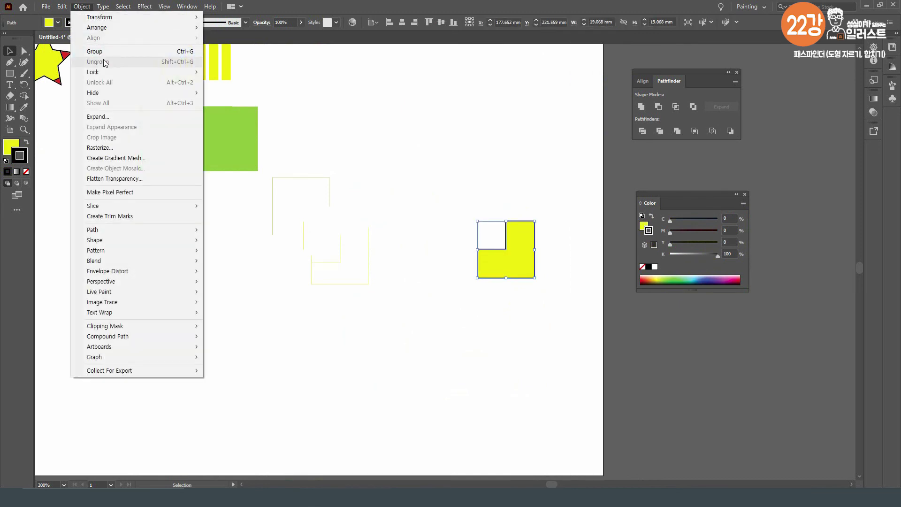
click(404, 161)
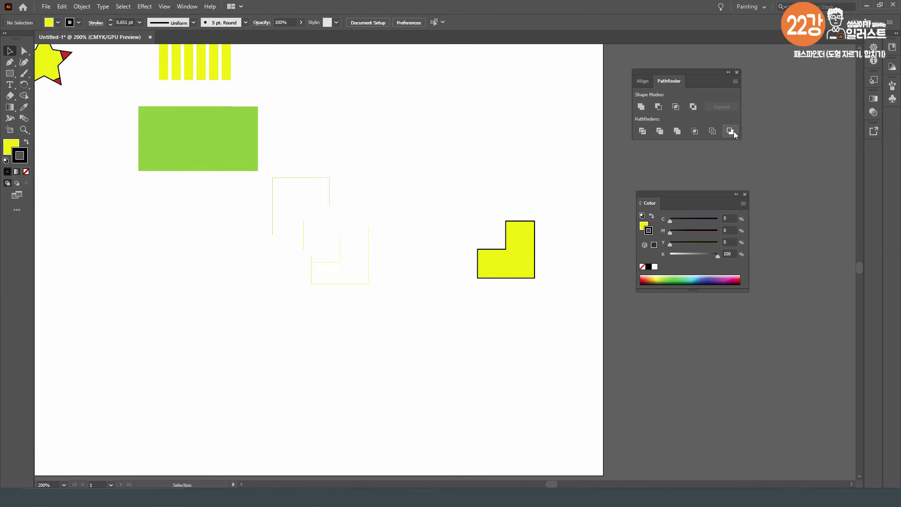
key(ctrl+z)
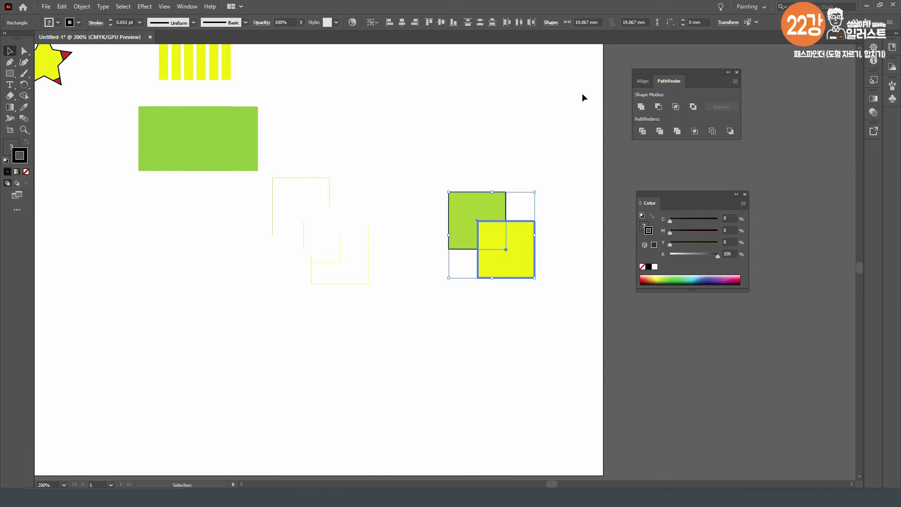
click(658, 108)
key(ctrl+z)
- Apply Minus Back to the green and yellow squares again, and move the remaining piece about 17 mm up and 7 mm left
click(730, 131)
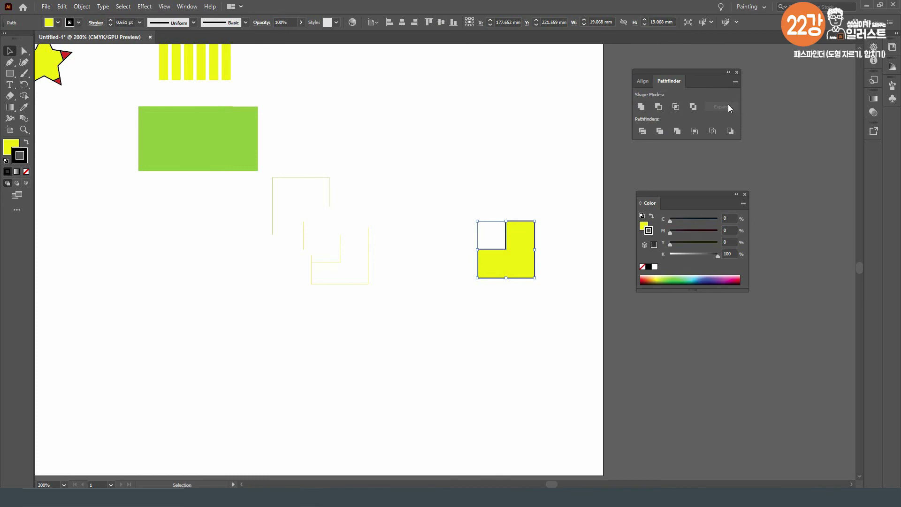
click(730, 131)
key(ctrl+0)
key(ctrl+z)
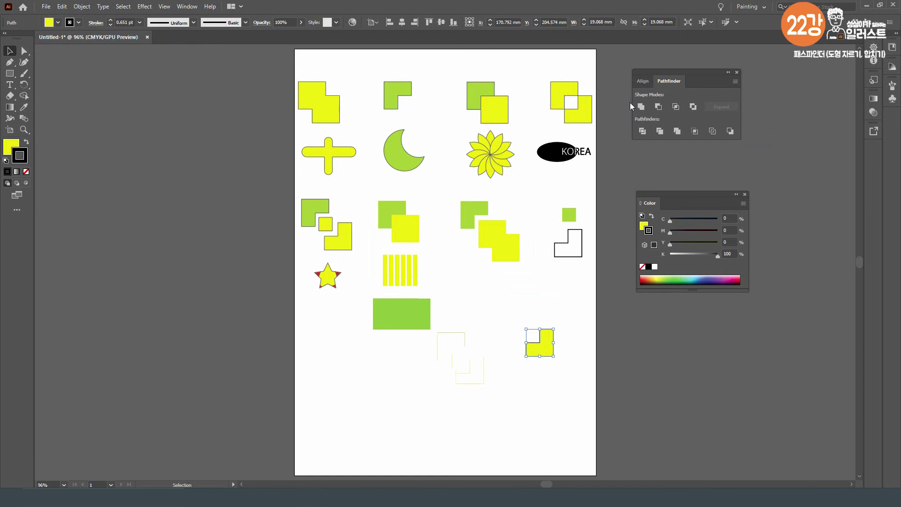
- Compare the united shape with the yellow L-shaped piece of the divided squares, and check whether that piece can be ungrouped
click(338, 120)
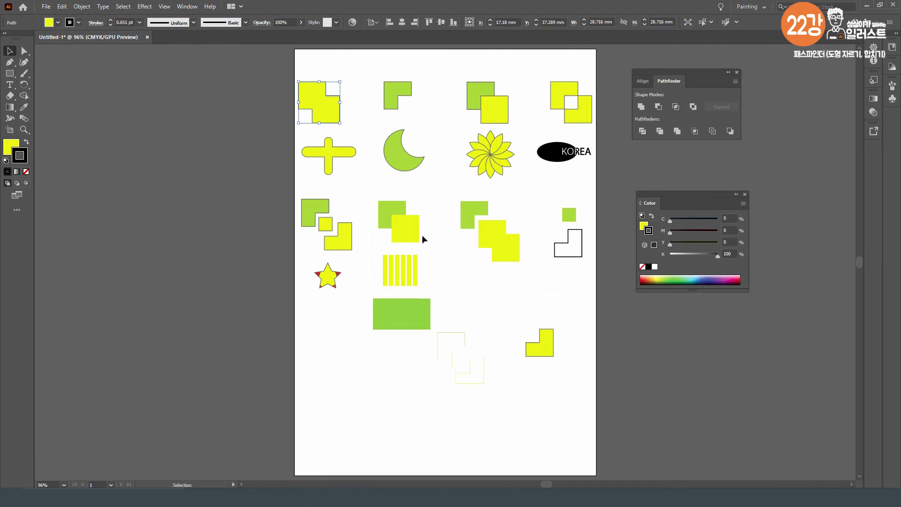
click(350, 238)
click(85, 6)
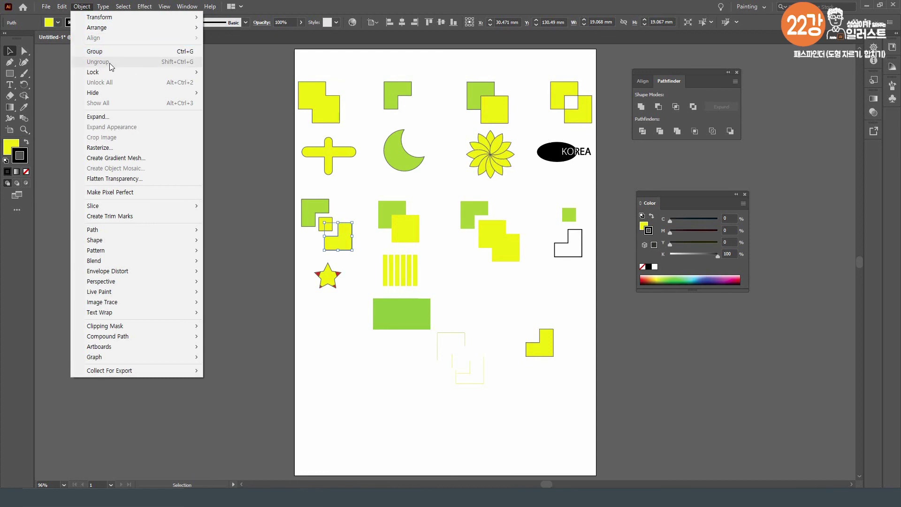
click(725, 124)
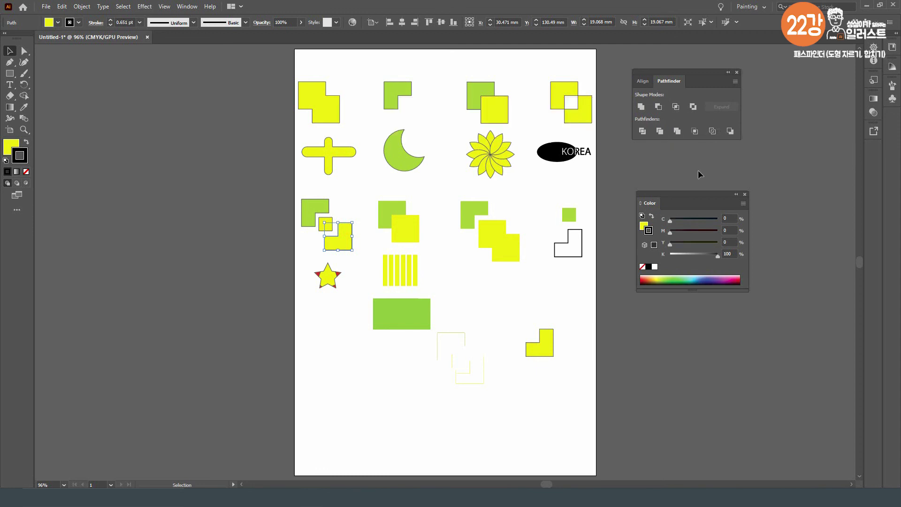
click(533, 298)
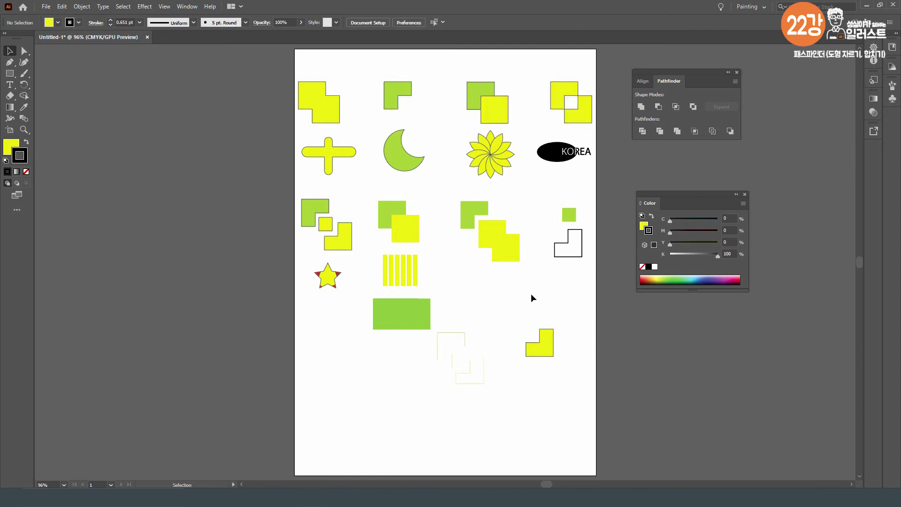